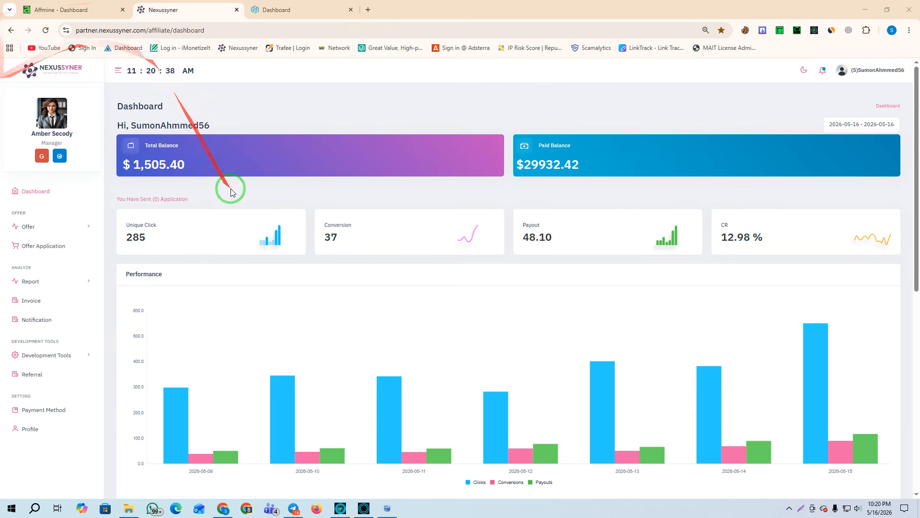
View the Affmine campaign list and reload the NodeMaven monthly pricing page
click(79, 3)
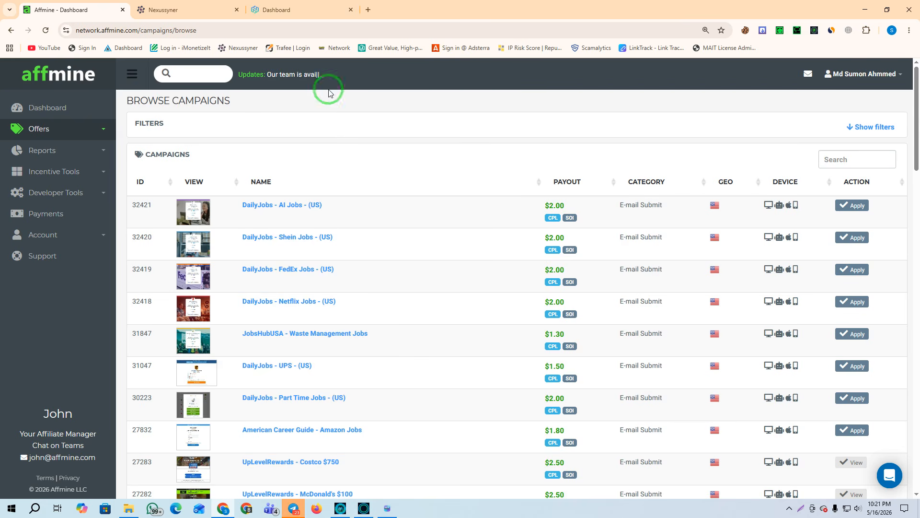
click(316, 9)
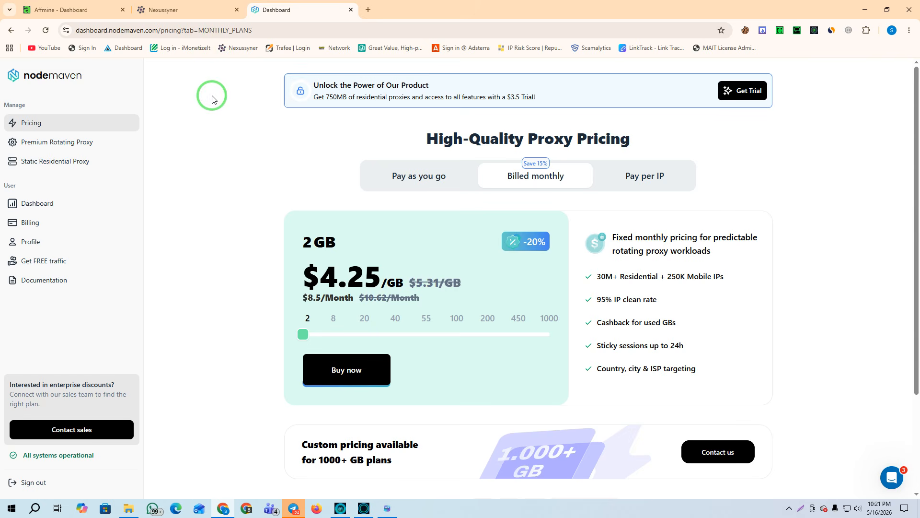
click(46, 30)
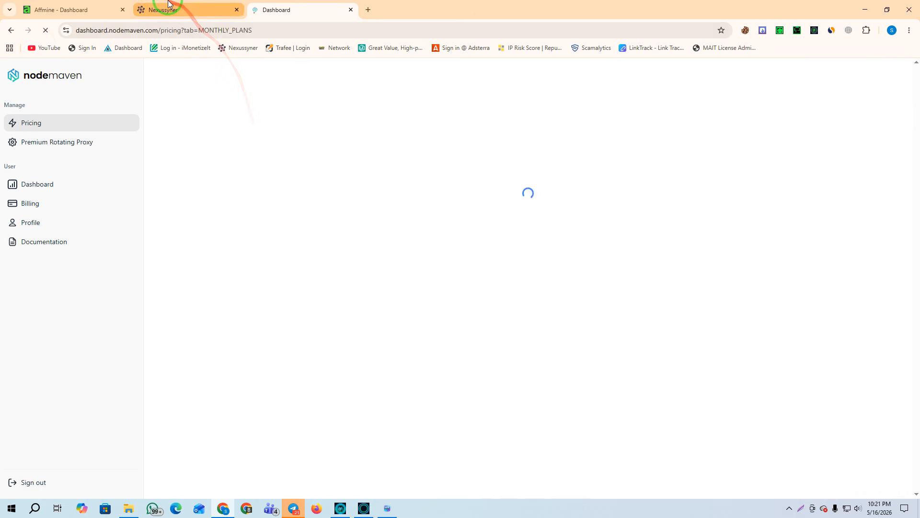
Refresh the Nexussyner dashboard, check the day's payout, and check the payout for 2026-05-15 as well
click(171, 6)
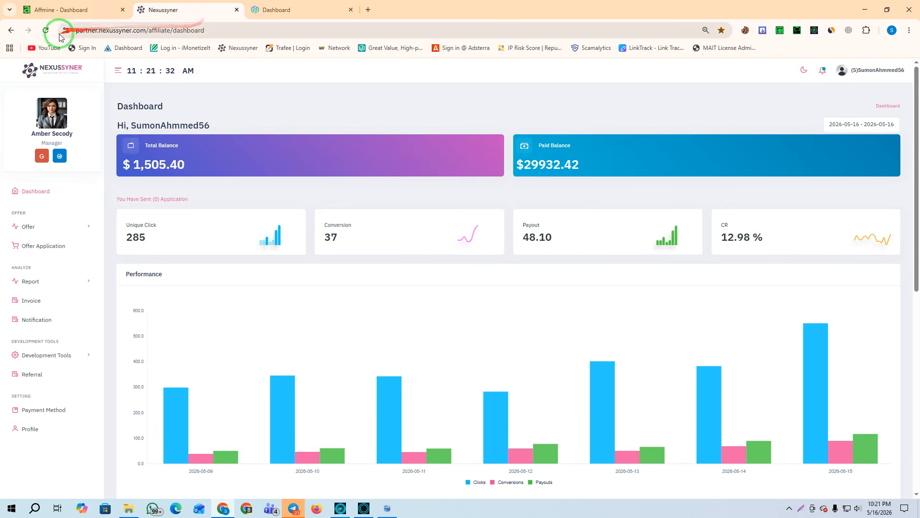
click(44, 31)
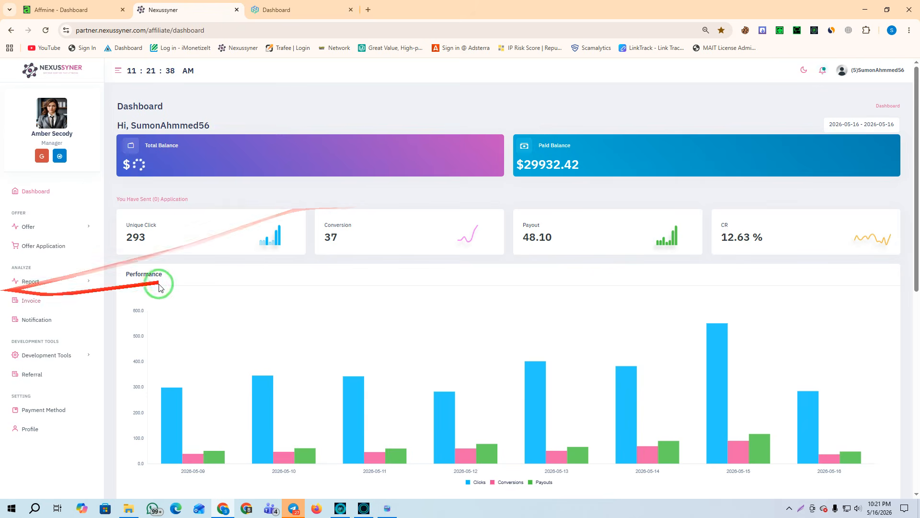
double_click(571, 240)
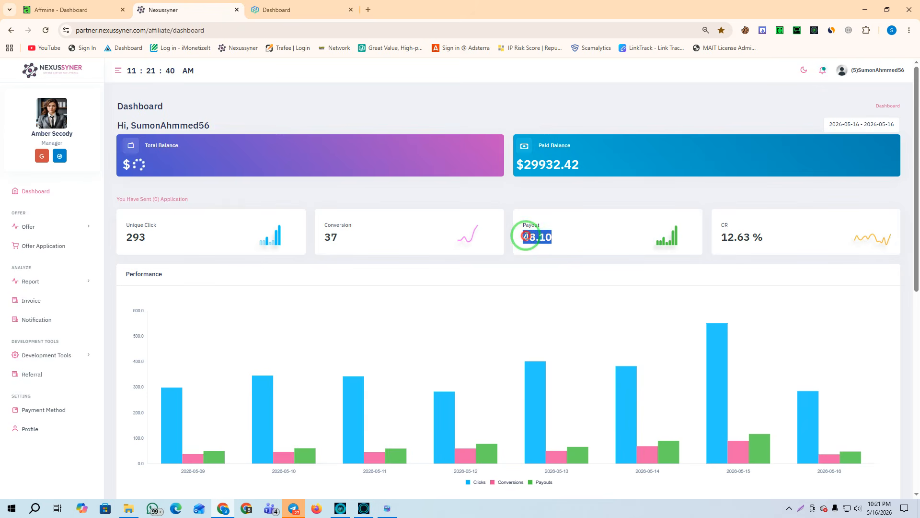
click(837, 126)
click(840, 153)
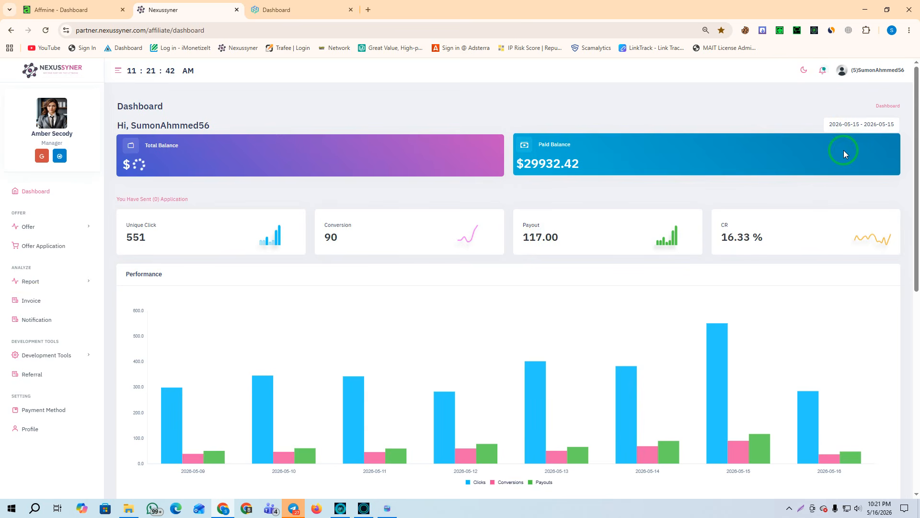
drag(575, 237, 516, 242)
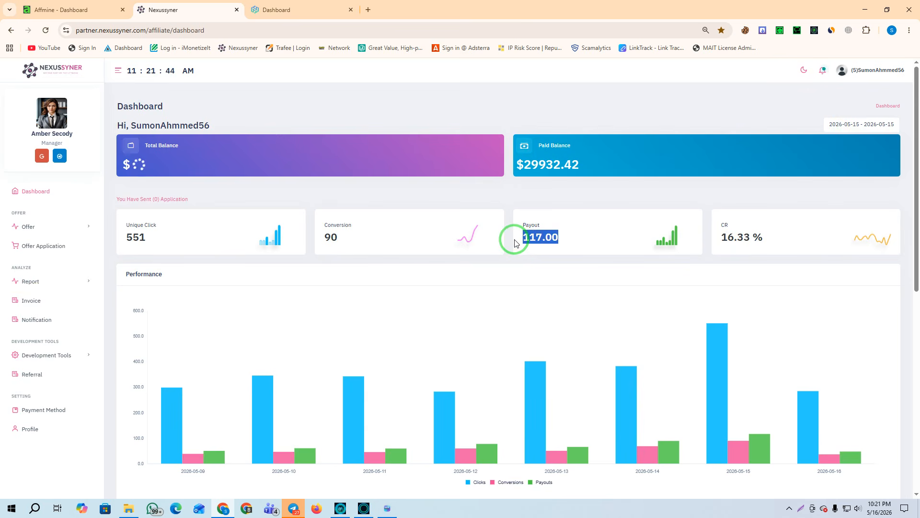
click(350, 135)
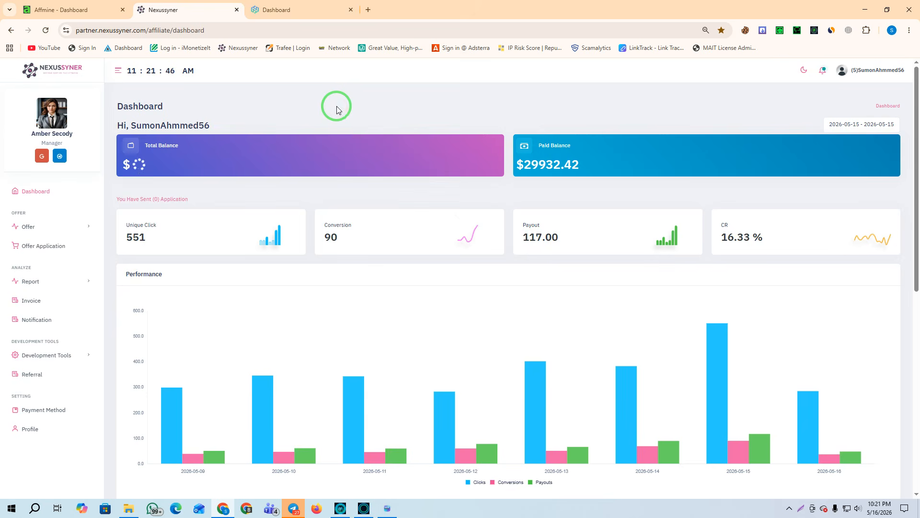
Return to the Affmine campaign list and briefly view the Mait Antidetect browser profiles window
click(61, 9)
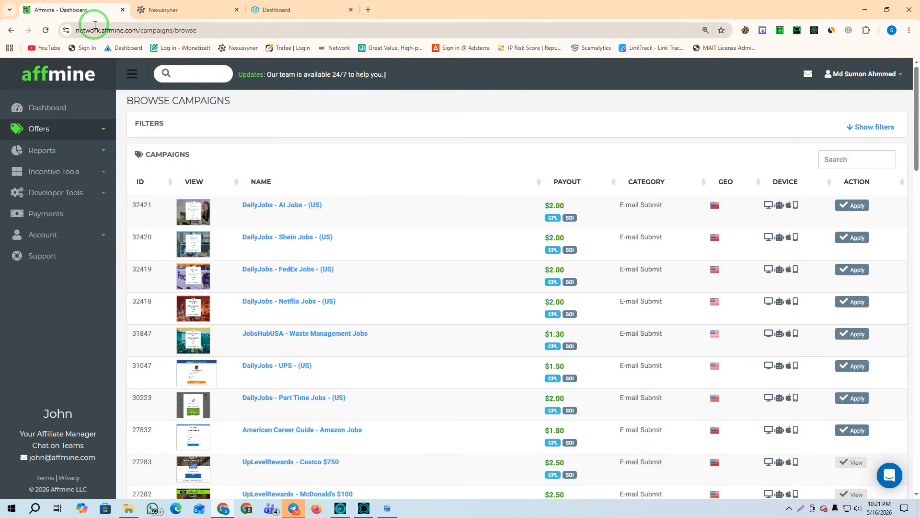
click(388, 508)
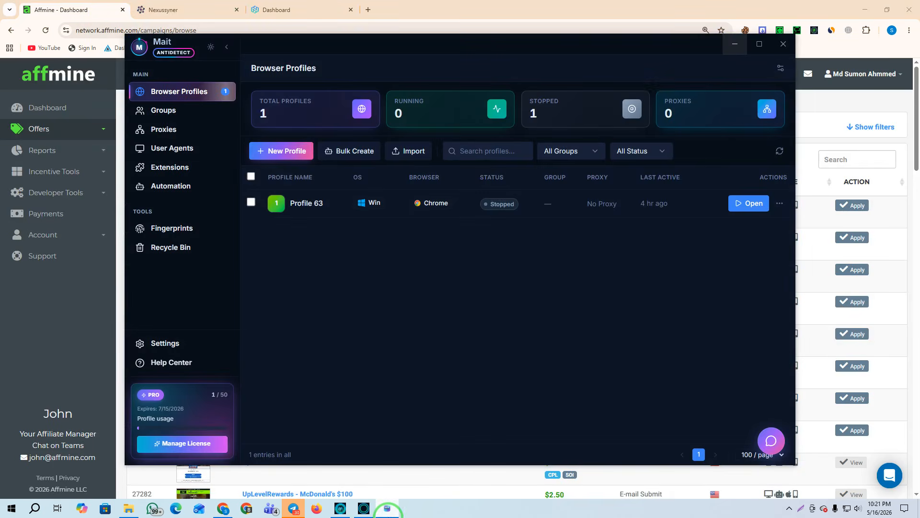
click(387, 508)
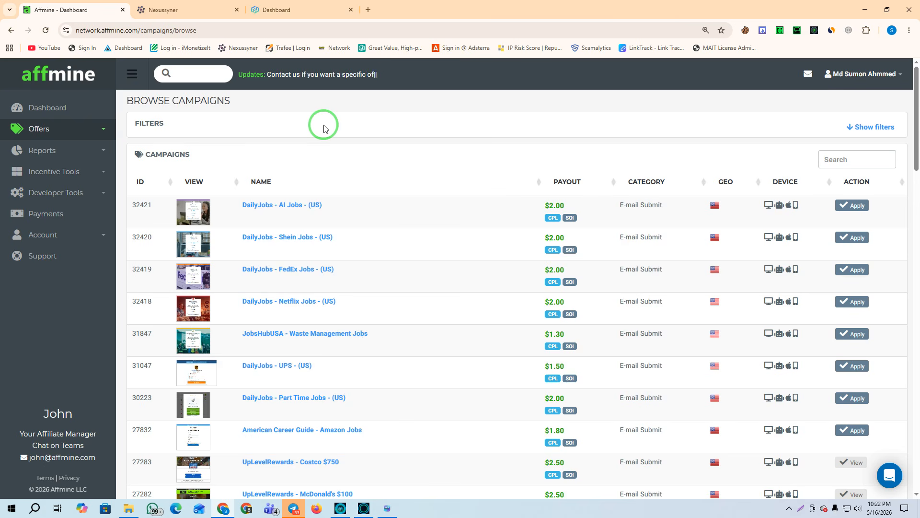
Check the payment totals on Affmine's Payments page and return to the list of browsable offers
click(38, 213)
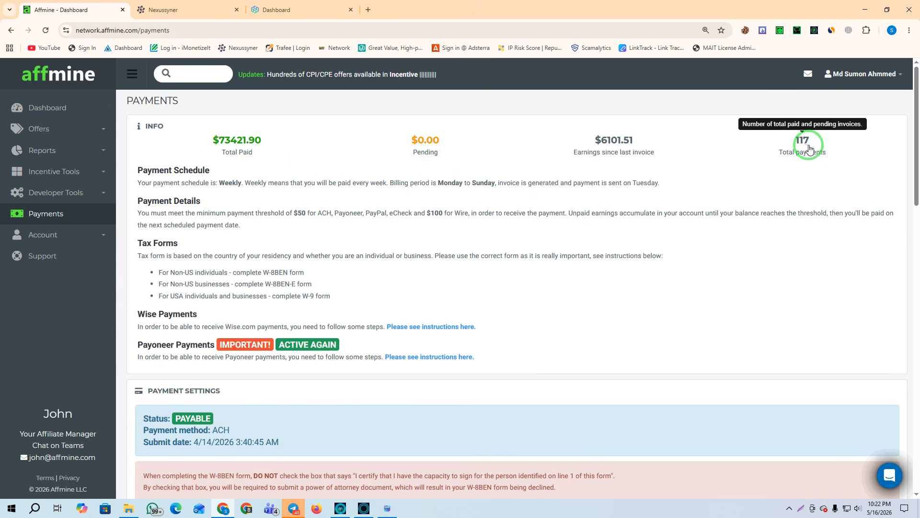
click(41, 129)
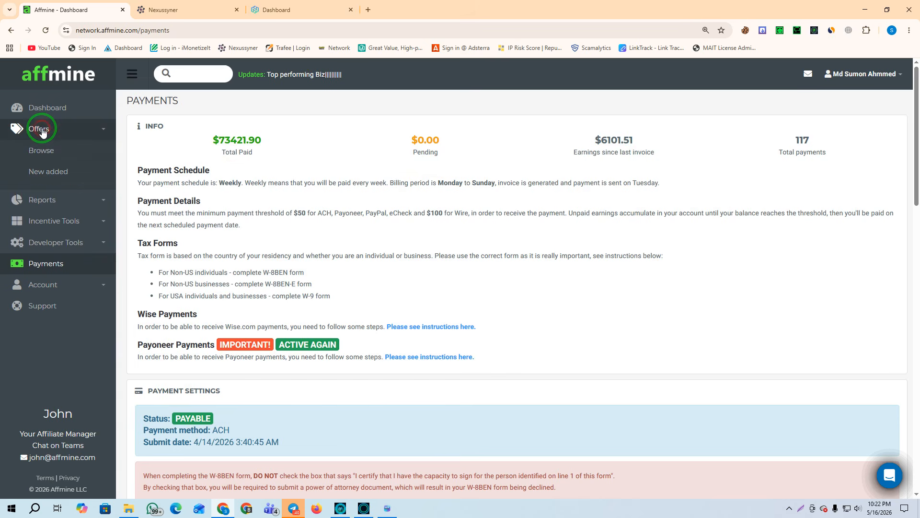
click(40, 153)
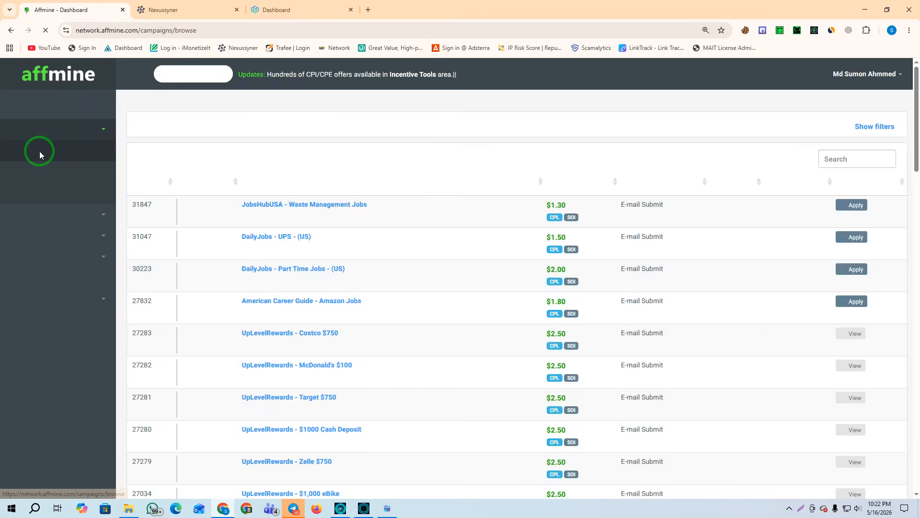
Set the Nexussyner dashboard's date range back to 2026-05-16
click(319, 6)
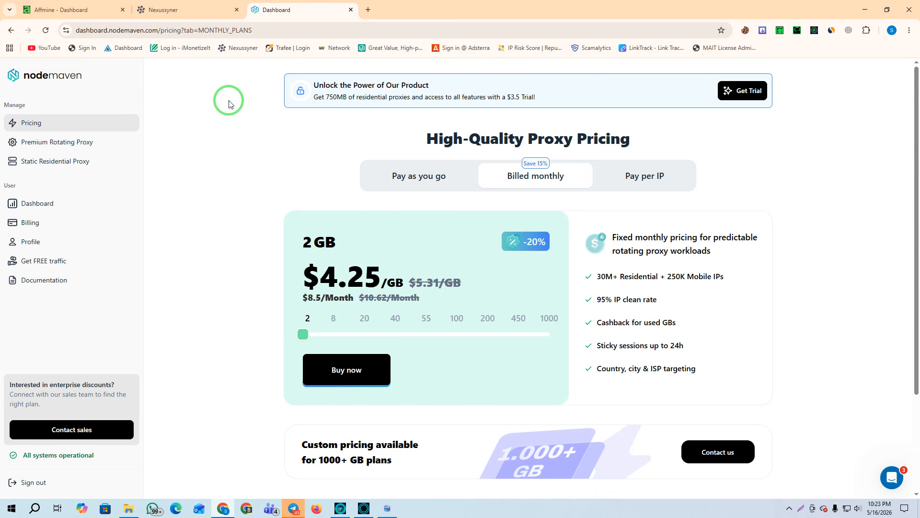
click(158, 9)
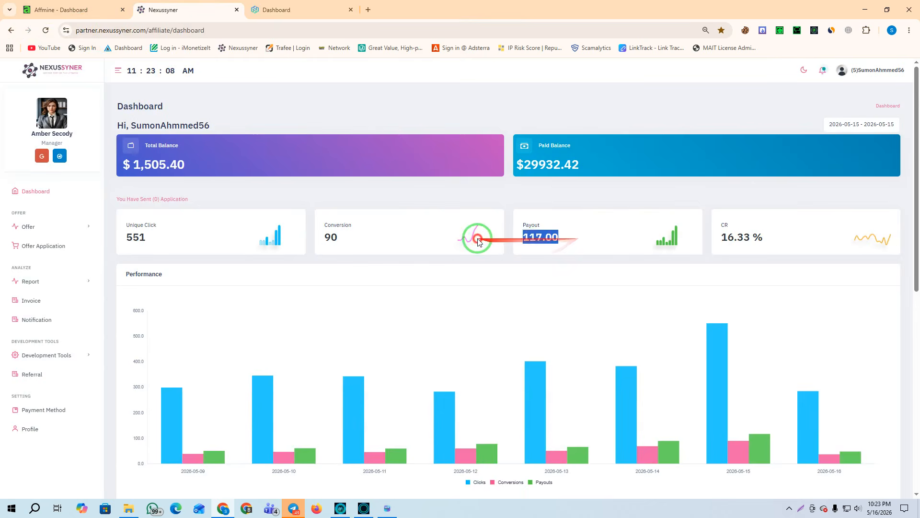
click(858, 124)
click(851, 137)
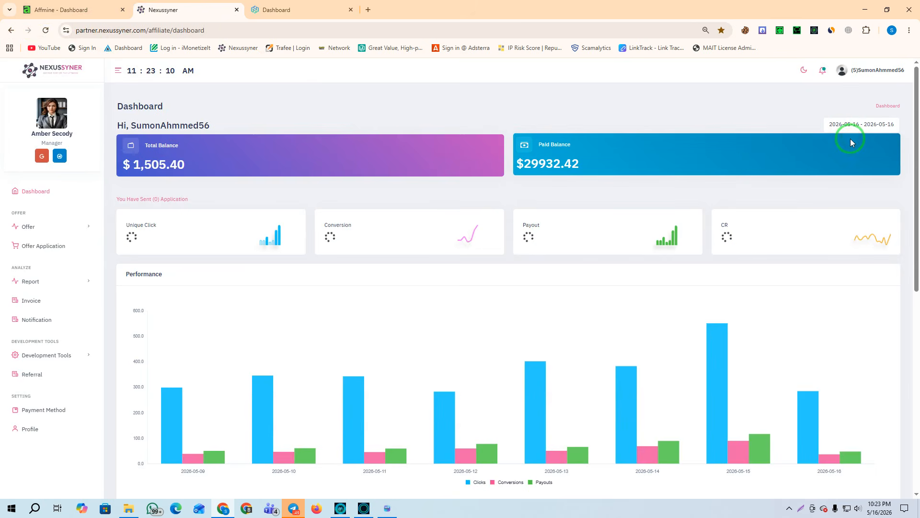
Examine the earnings since the last invoice on Affmine's Payments page
click(292, 5)
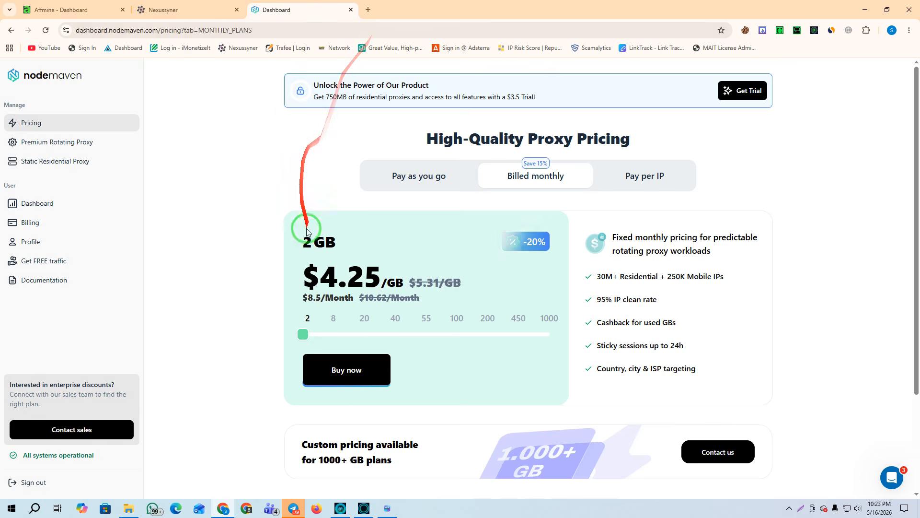
click(48, 5)
click(45, 217)
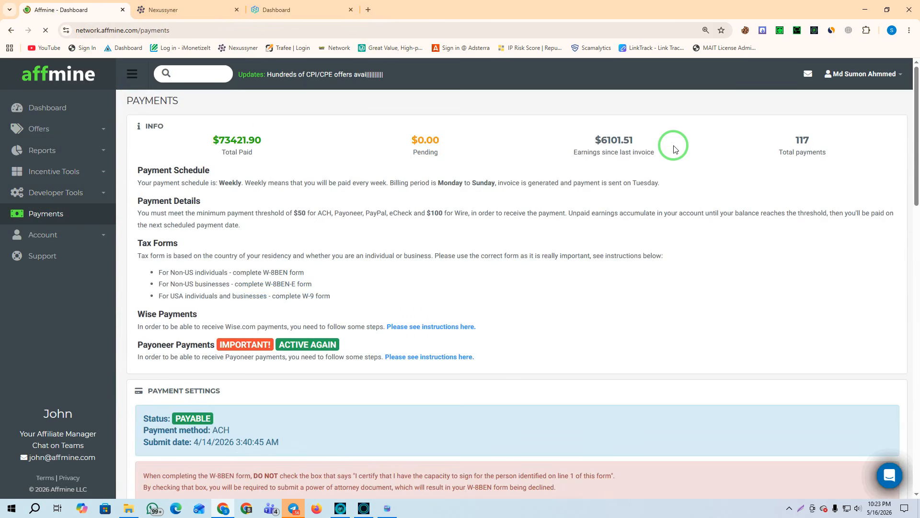
mouse_move(619, 142)
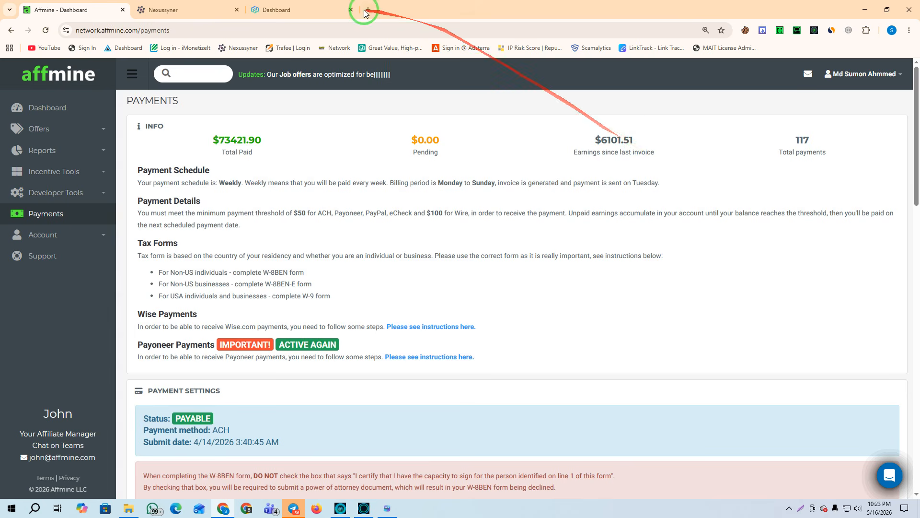
click(314, 9)
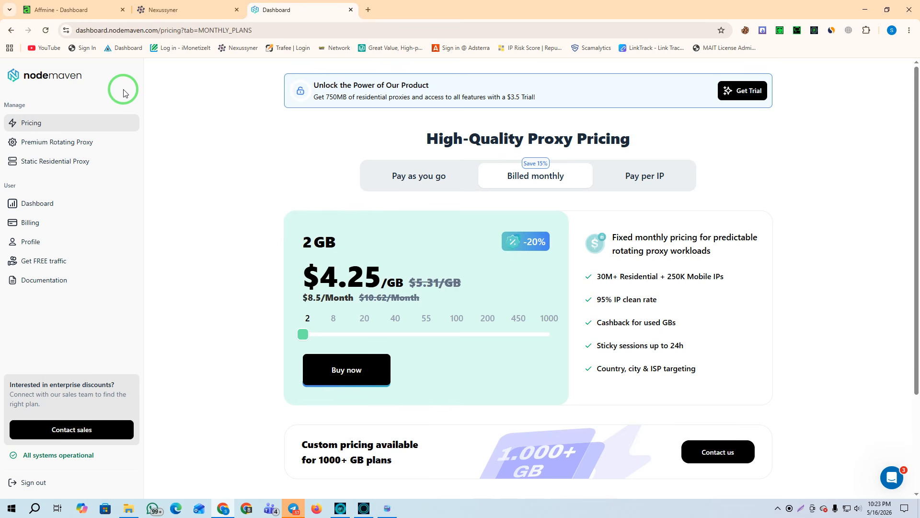
click(62, 9)
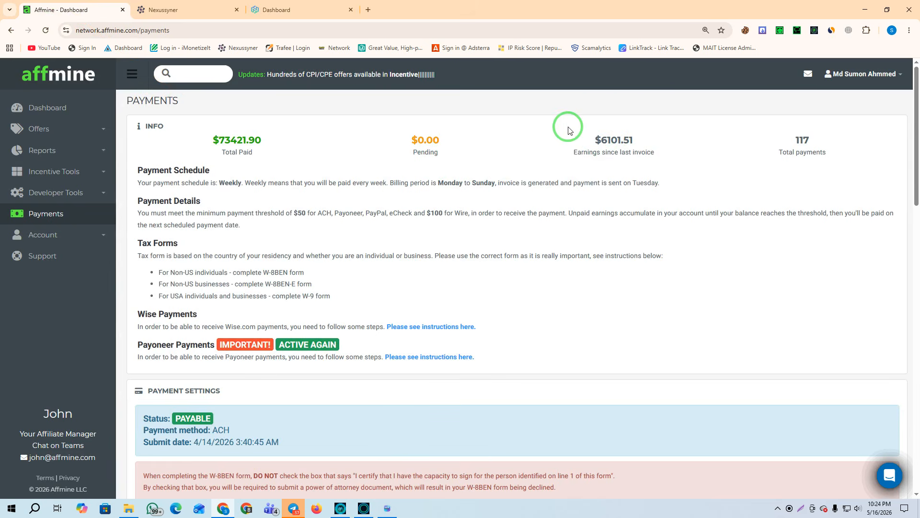
click(192, 10)
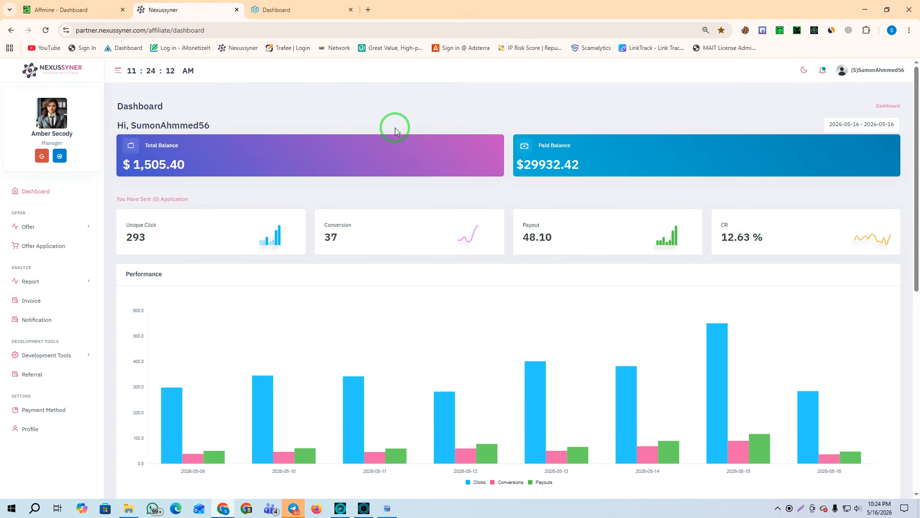
click(61, 6)
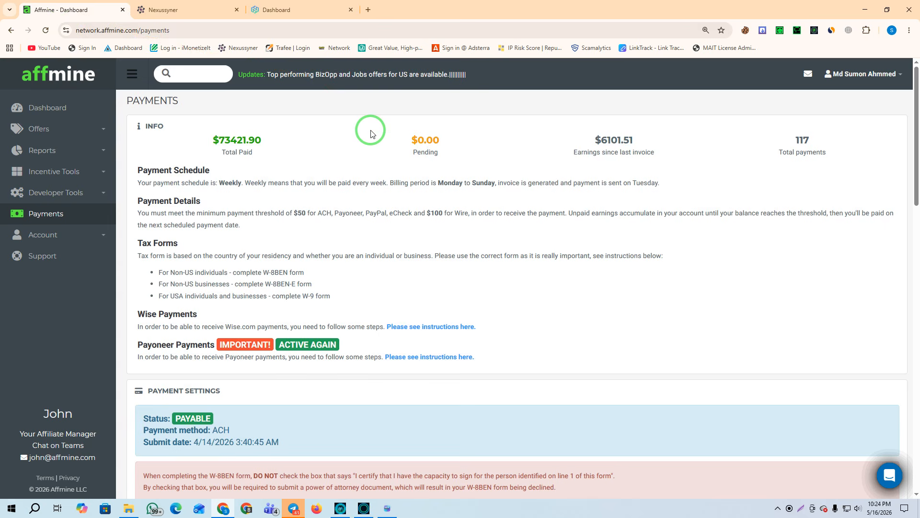
Examine NodeMaven's trial offer of 750MB of residential proxies on the pricing page
click(306, 5)
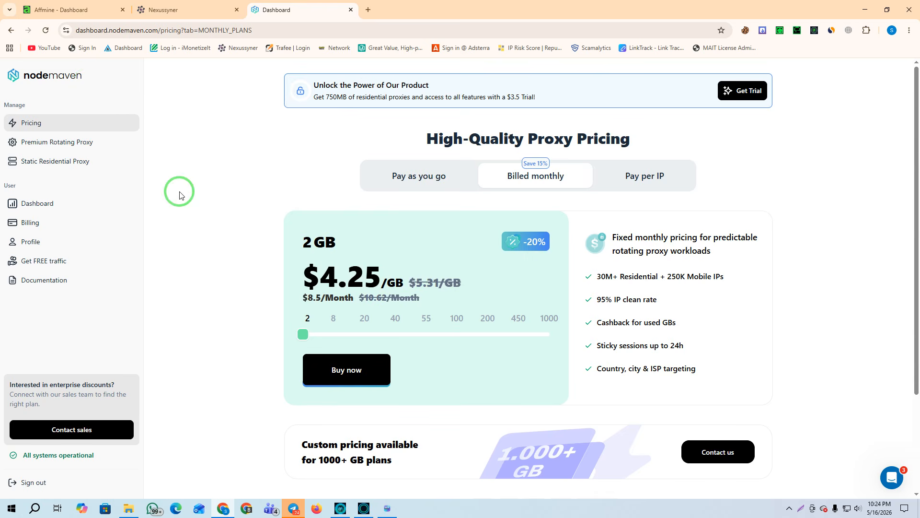
click(42, 127)
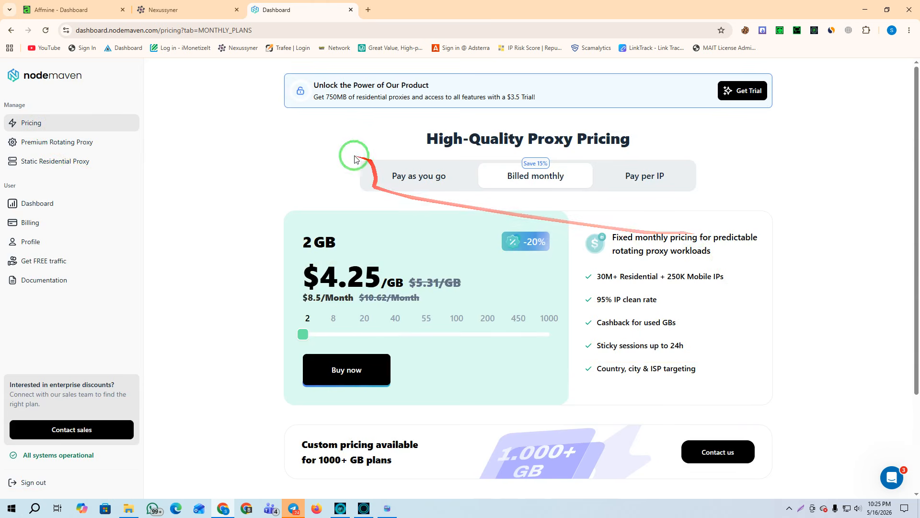
drag(314, 96, 353, 99)
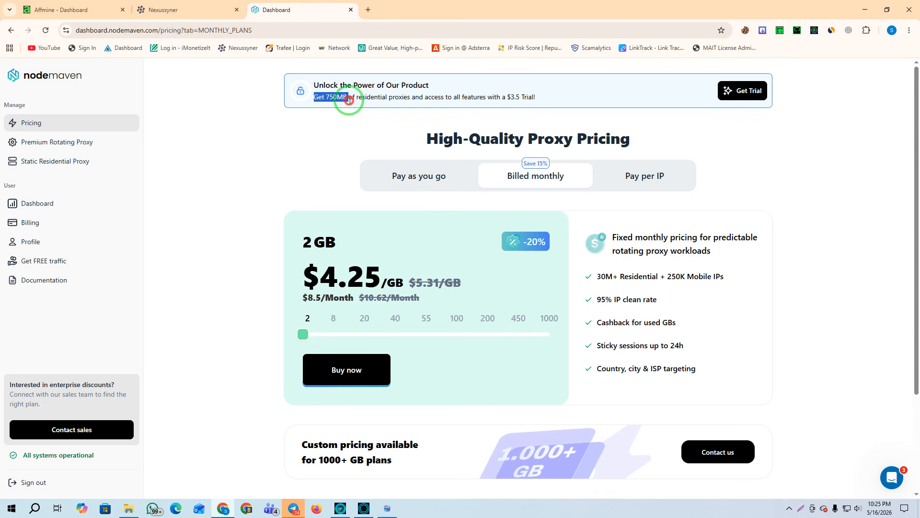
click(538, 99)
drag(538, 100, 314, 100)
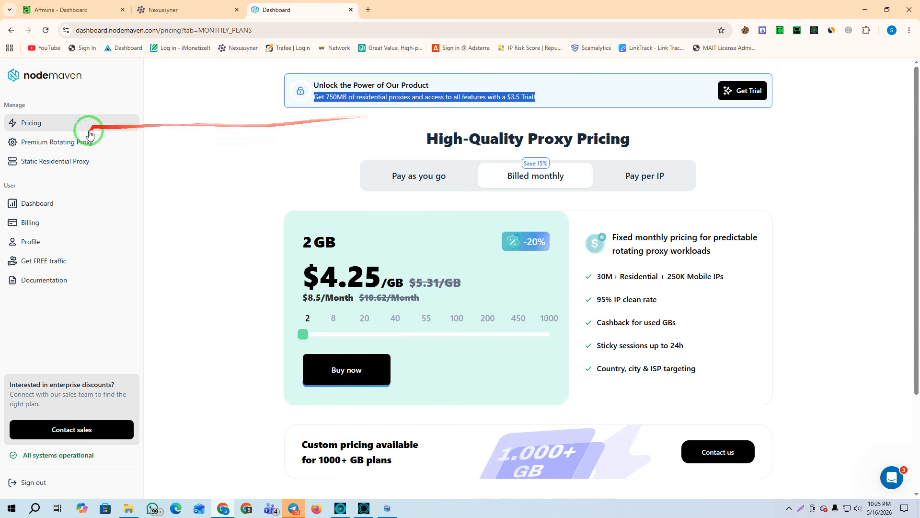
Take the 20 GB monthly proxy plan to checkout and choose cryptocurrency as the payment method
drag(303, 346, 363, 325)
click(360, 371)
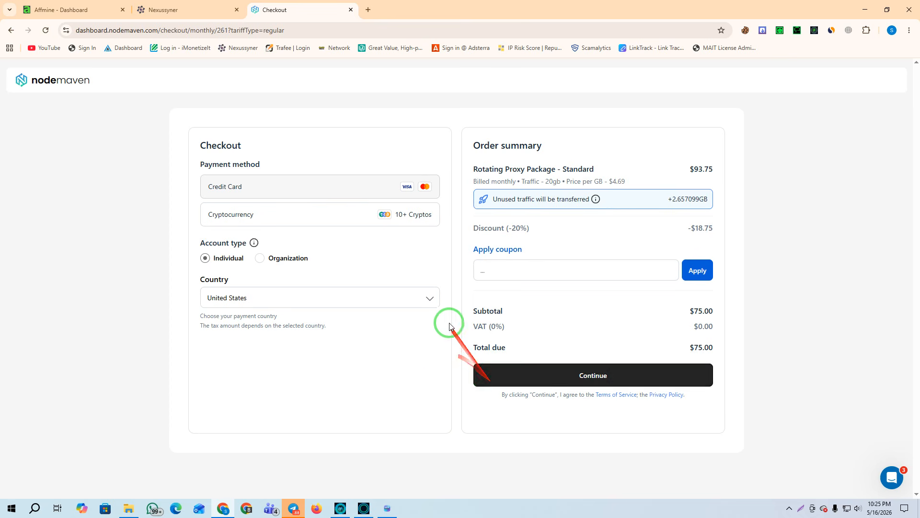
click(237, 216)
Apply the coupon MA35 to the proxy order and compare the total due before and after
click(523, 267)
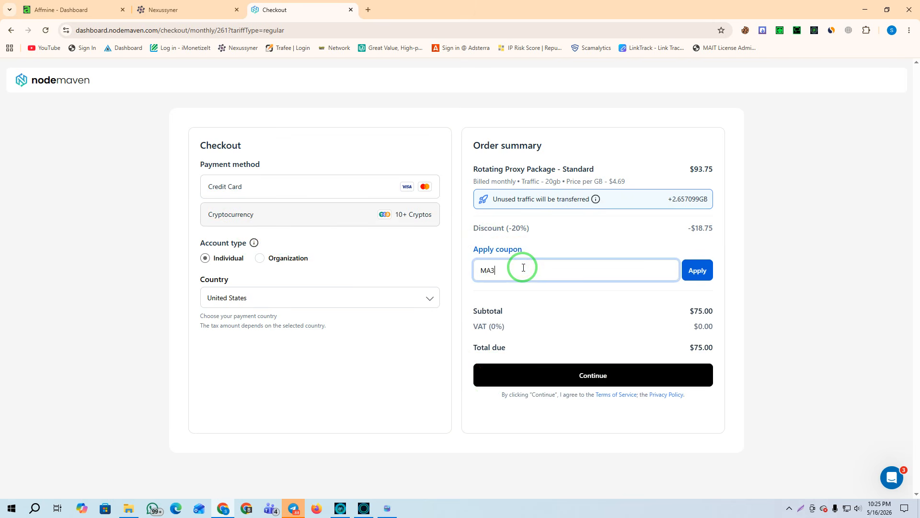
drag(690, 348, 718, 348)
click(698, 270)
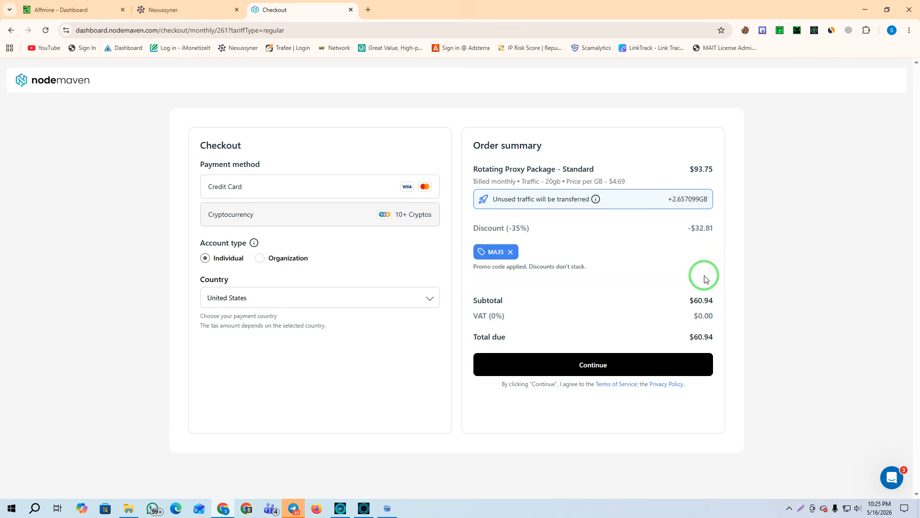
drag(693, 338, 723, 338)
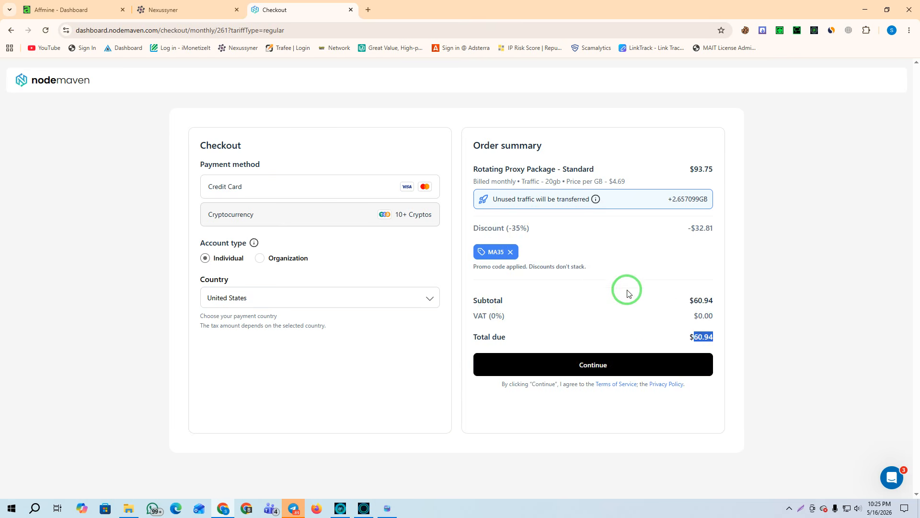
Leave the checkout and load the NodeMaven dashboard at dashboard.nodemaven.com
drag(290, 31, 162, 34)
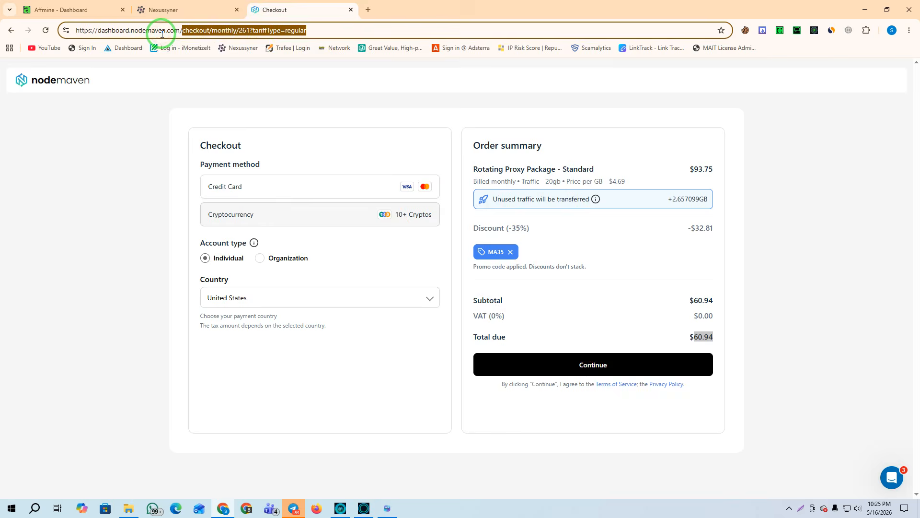
key(BackSpace)
key(Return)
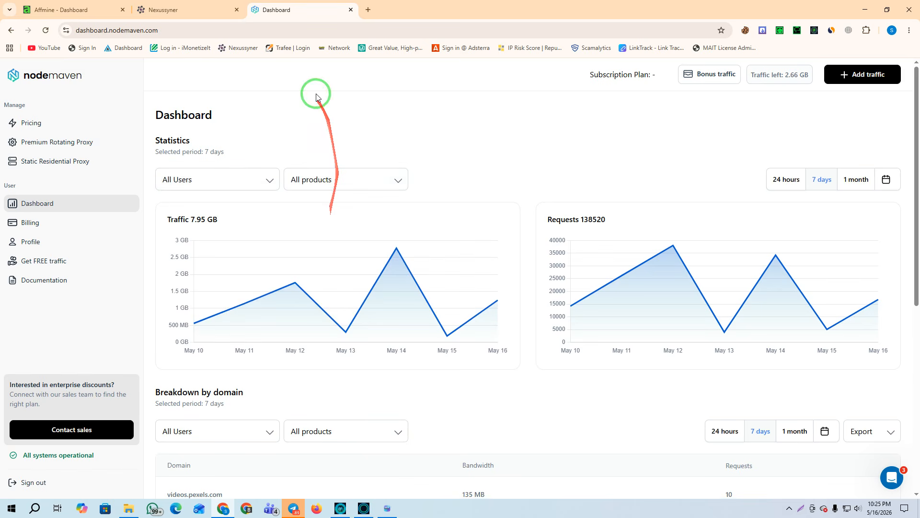
Start a static residential (ISP) proxy order with the 30 days plan and US as the country
click(892, 478)
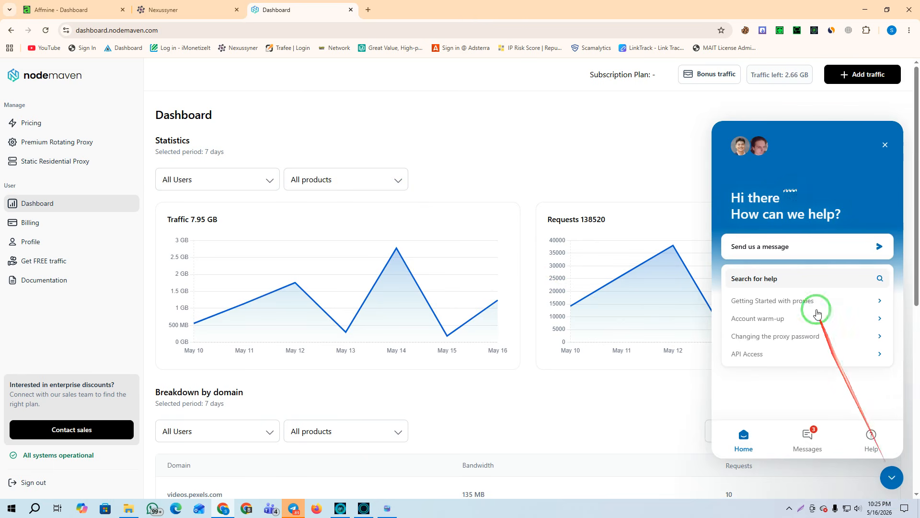
click(886, 145)
click(36, 164)
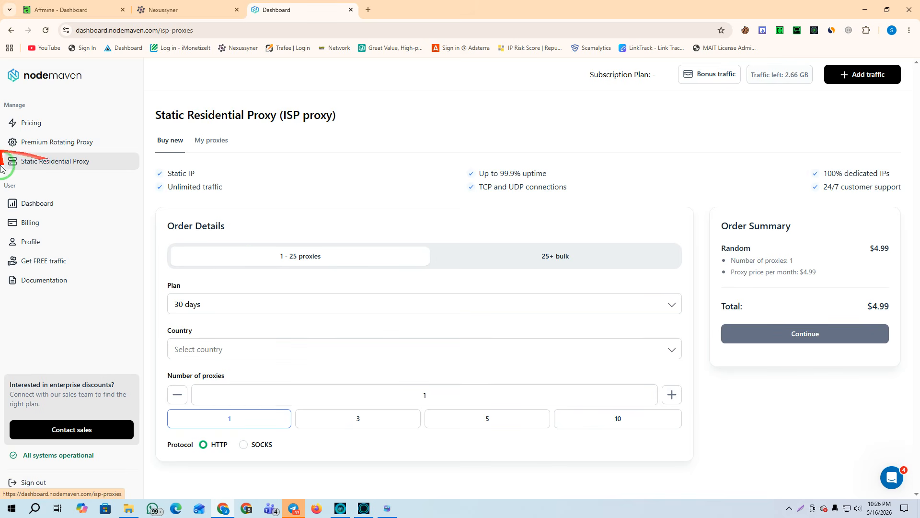
click(207, 306)
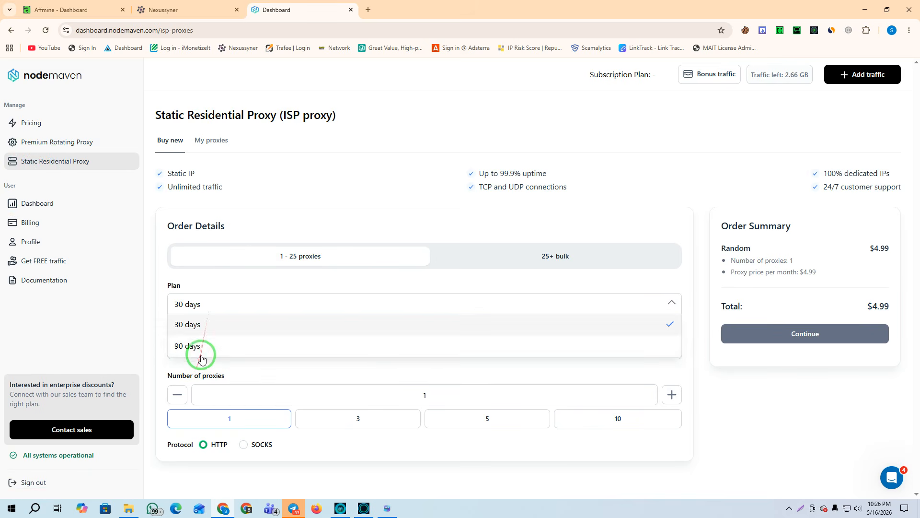
click(210, 324)
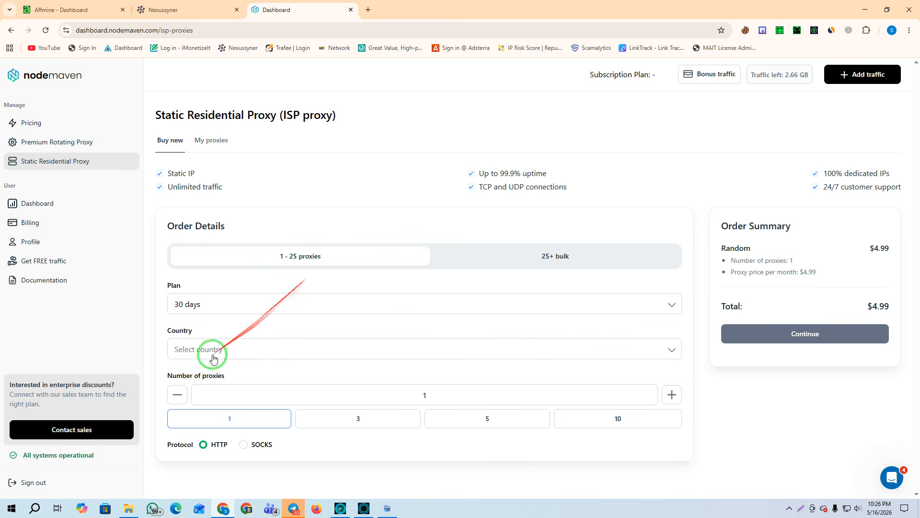
click(199, 348)
scroll(331, 432, down, 5)
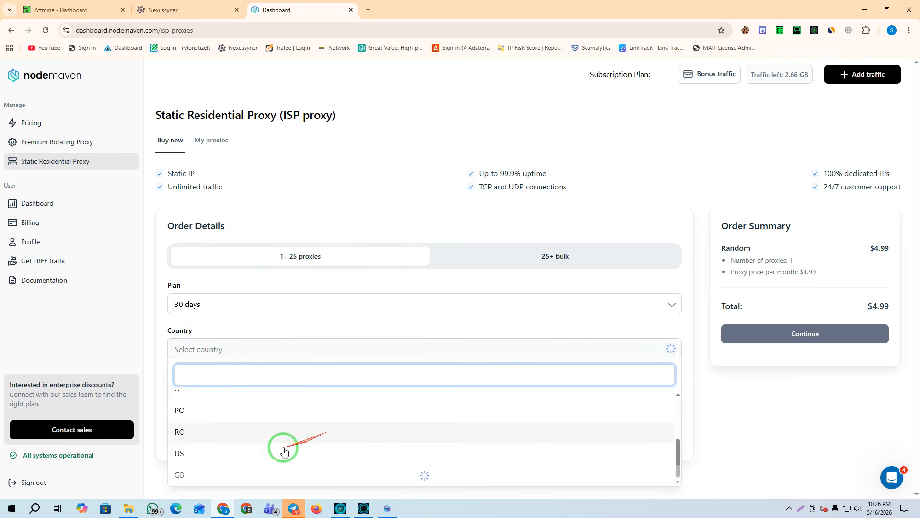
click(207, 450)
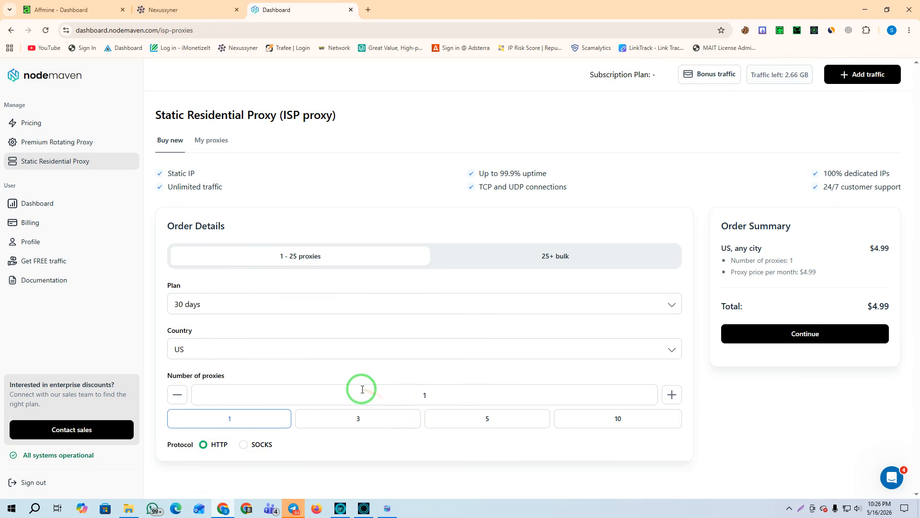
Set the number of proxies in the static residential order to 7 and check the order total
click(464, 420)
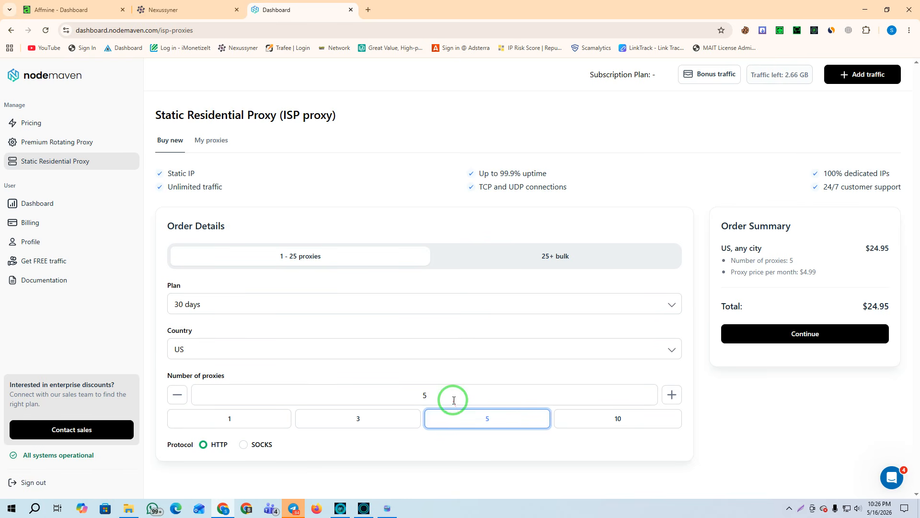
click(672, 400)
click(672, 399)
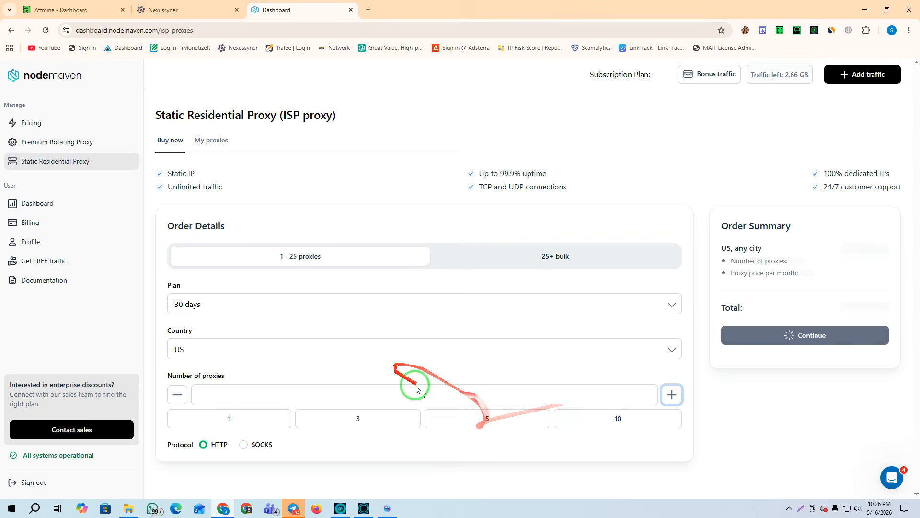
drag(890, 306, 862, 306)
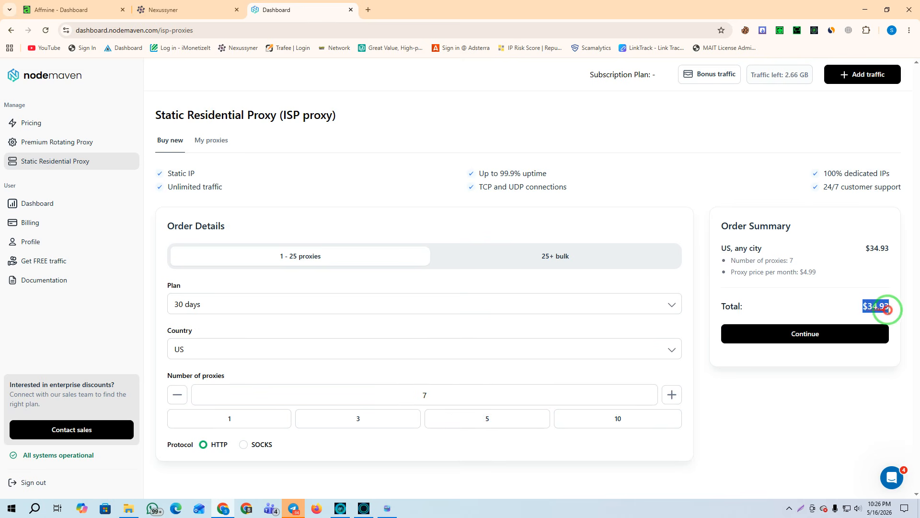
Continue to checkout, apply the coupon MAISP40 to the ISP proxy order and check the total due
click(806, 341)
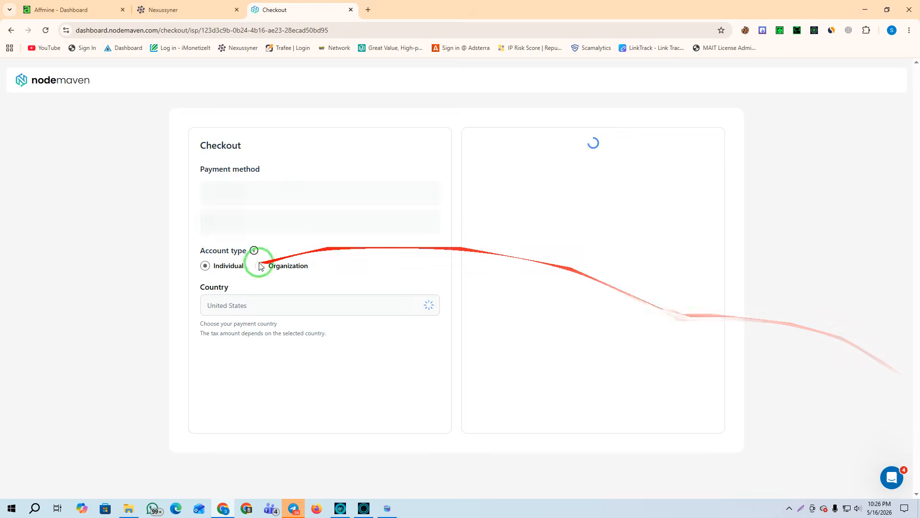
click(503, 234)
text(MAISP40)
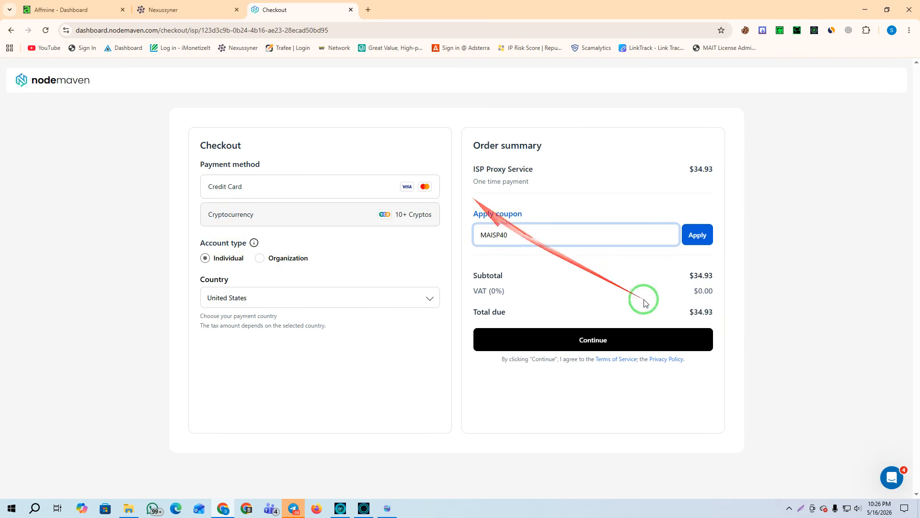
drag(695, 312, 722, 320)
click(697, 235)
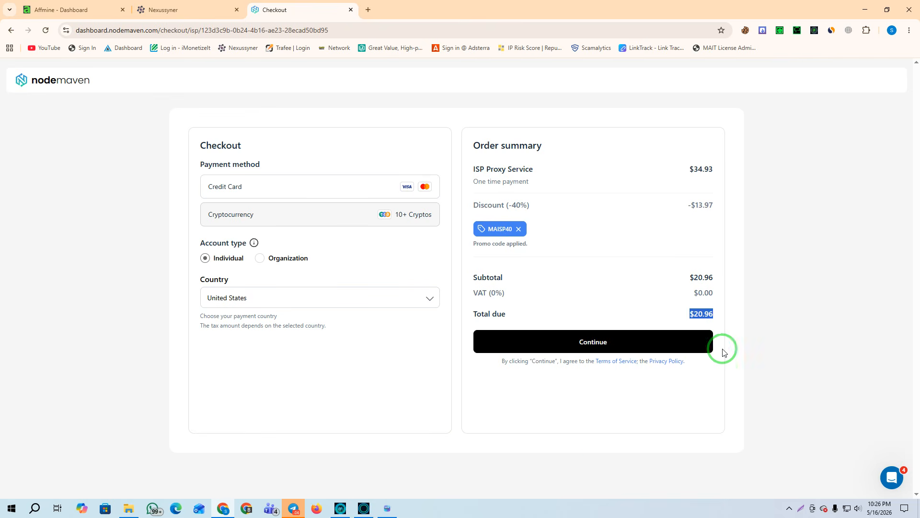
Leave the checkout for dashboard.nodemaven.com and view the list of owned static residential proxies
drag(345, 30, 158, 34)
key(BackSpace)
key(Return)
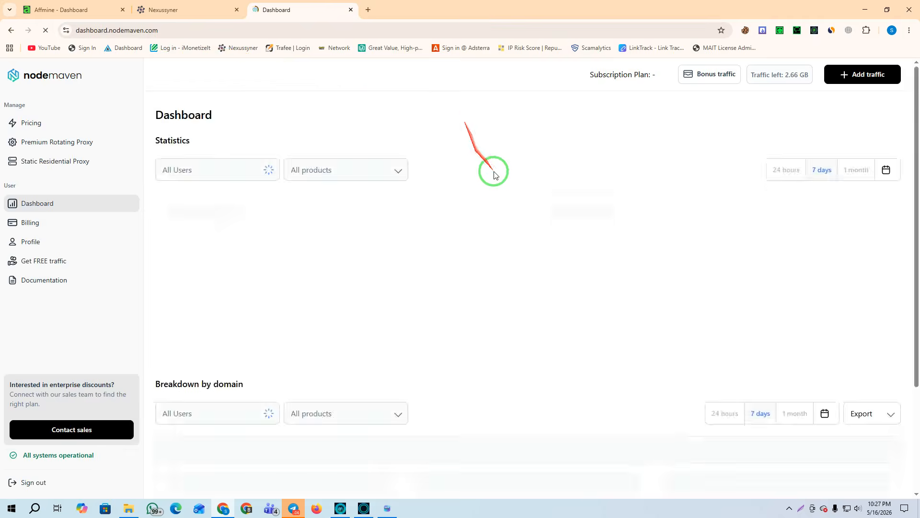
click(28, 161)
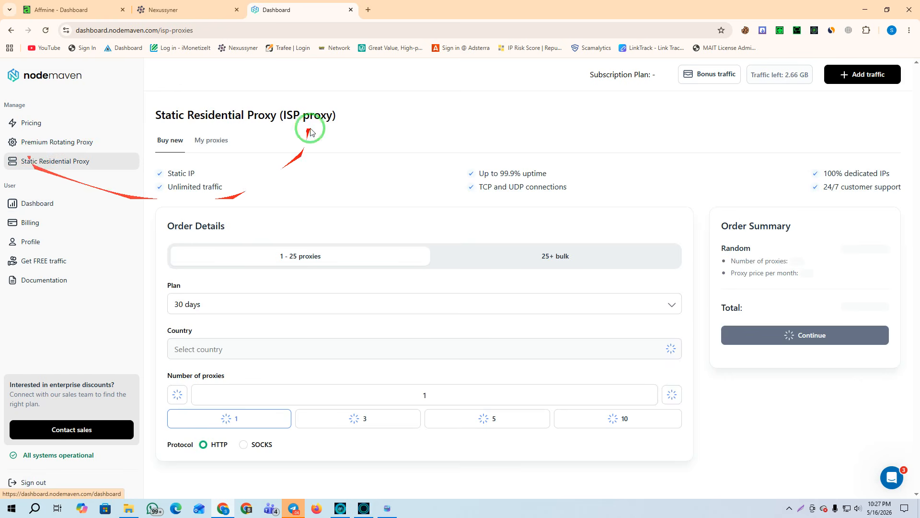
click(213, 140)
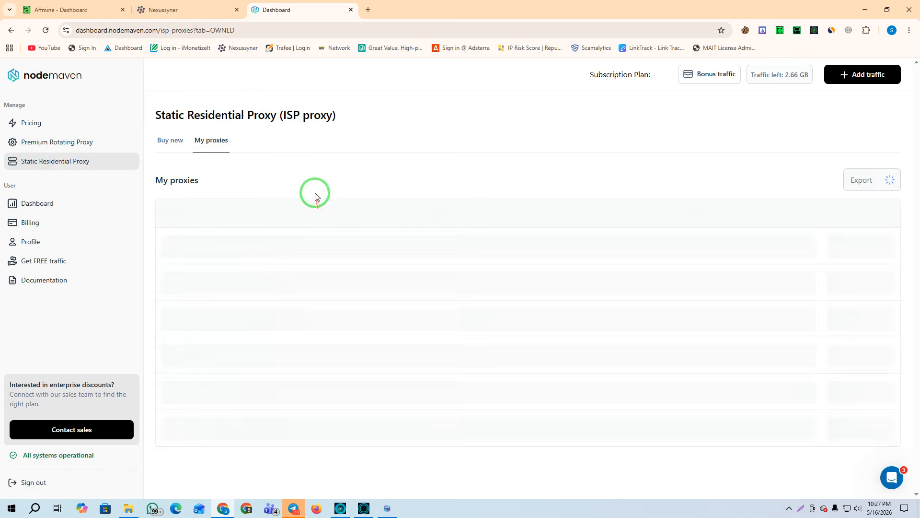
drag(315, 237, 696, 452)
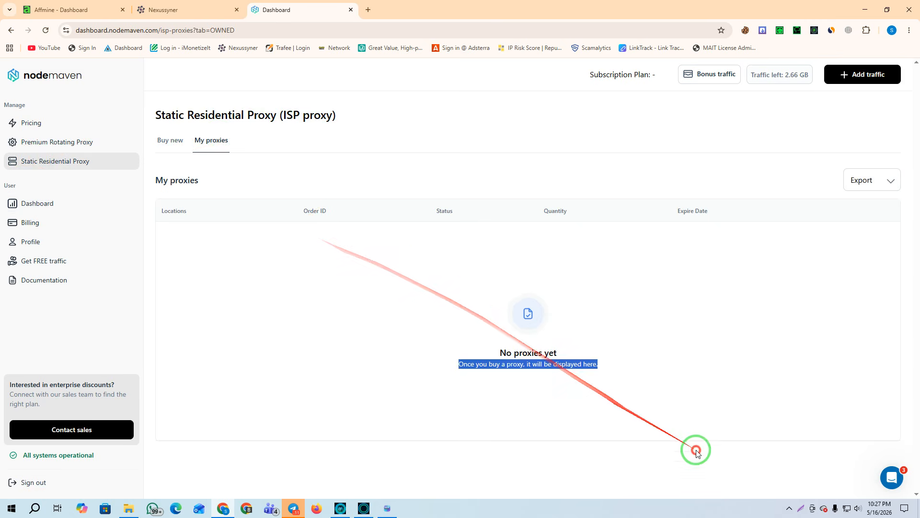
click(422, 263)
Open the premium rotating proxy setup and set the connection type to Mobile
click(47, 141)
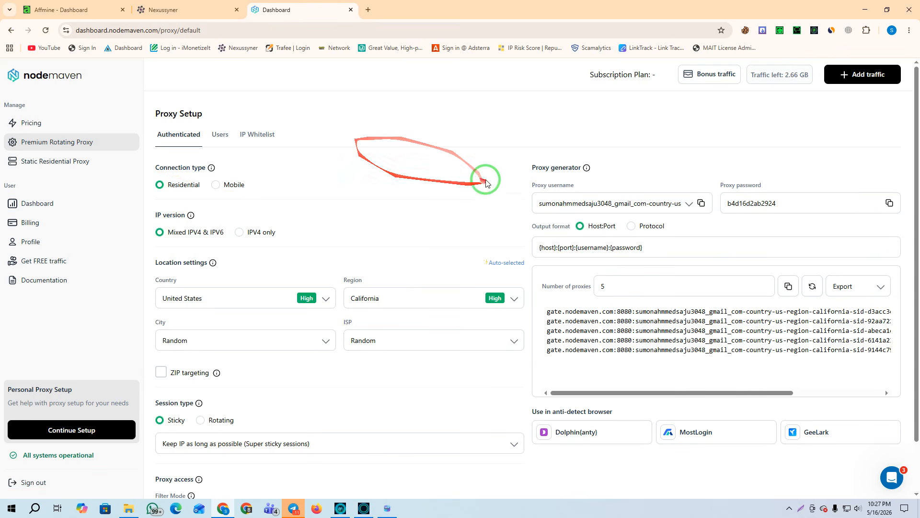
click(216, 186)
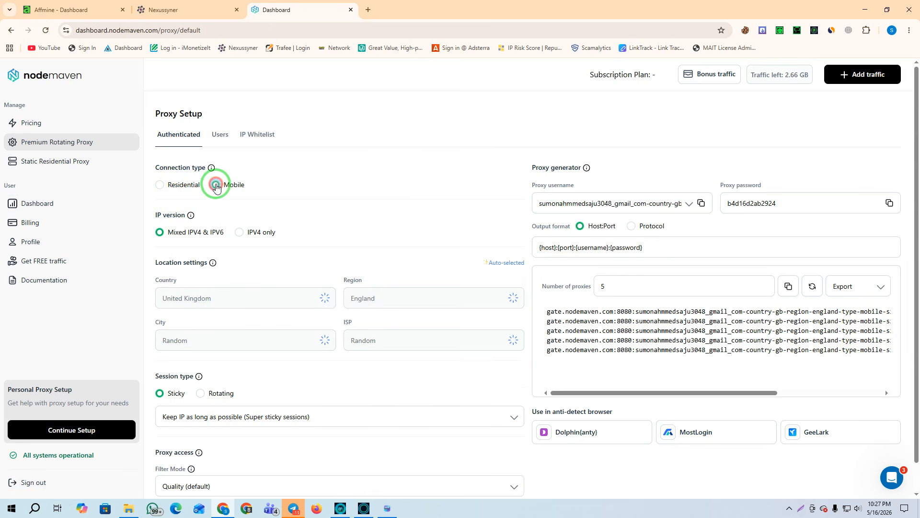
click(161, 186)
click(215, 185)
scroll(368, 238, down, 1)
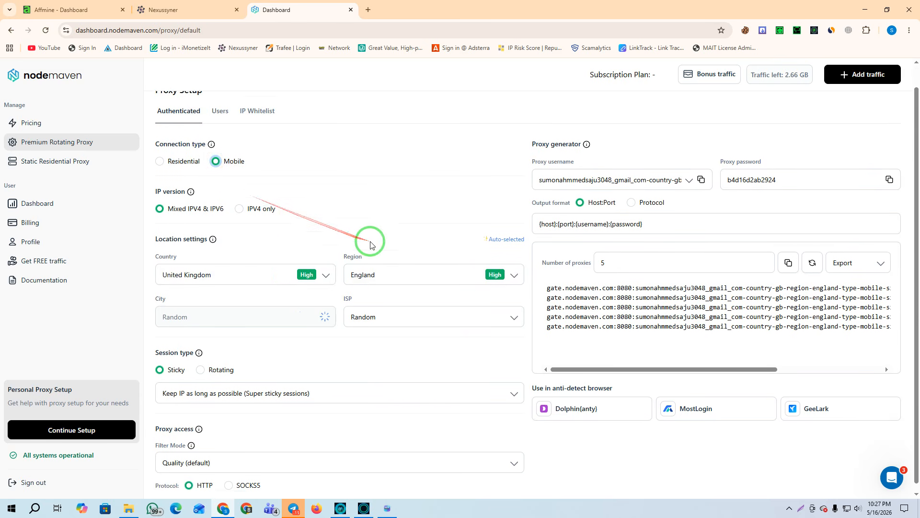
Set the country in the rotating proxy's location settings to United States
click(216, 267)
text(un)
scroll(246, 331, down, 3)
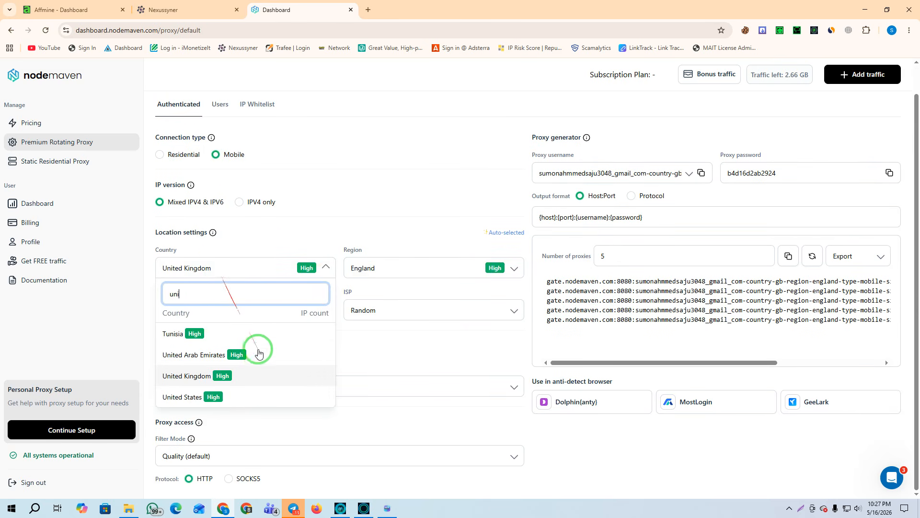
click(189, 378)
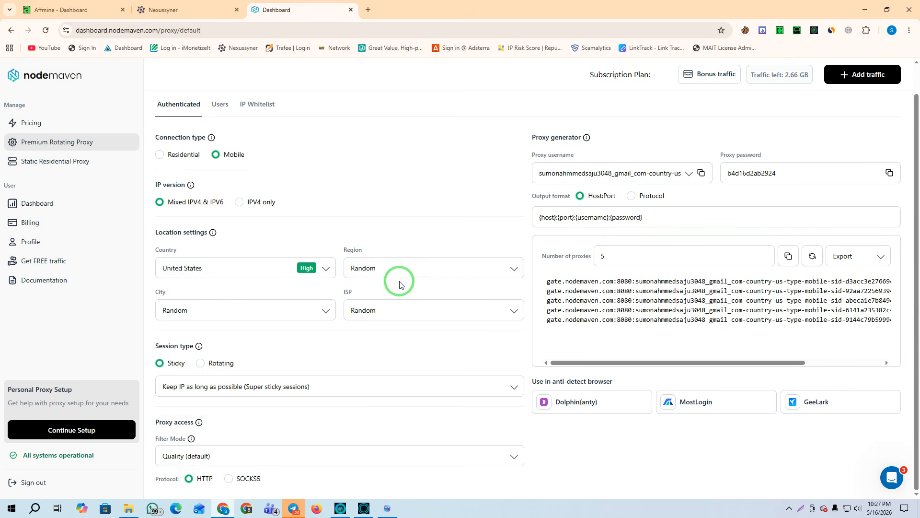
Look through the region and city options available for United States mobile proxies
click(389, 265)
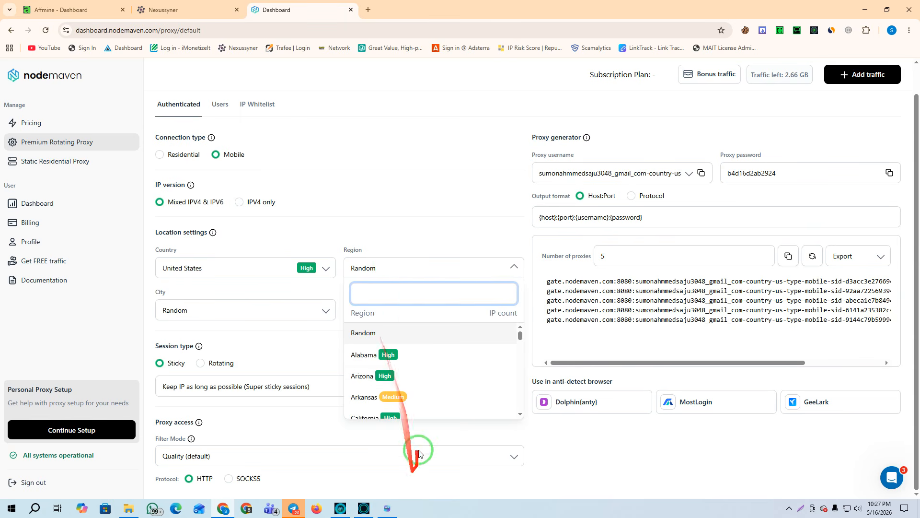
click(428, 239)
click(240, 311)
scroll(226, 403, down, 3)
scroll(388, 359, up, 5)
click(388, 359)
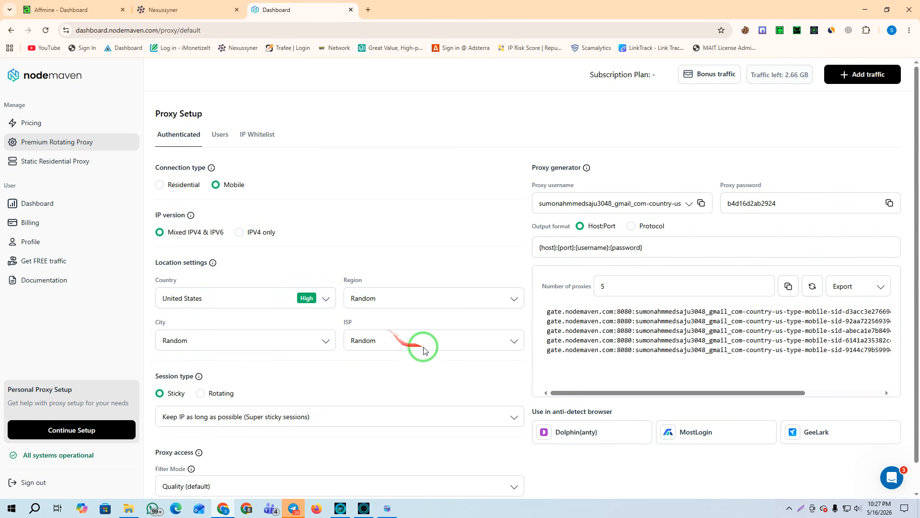
Switch the proxy protocol to SOCKS5 and set the number of generated proxies to 10000
scroll(422, 336, down, 1)
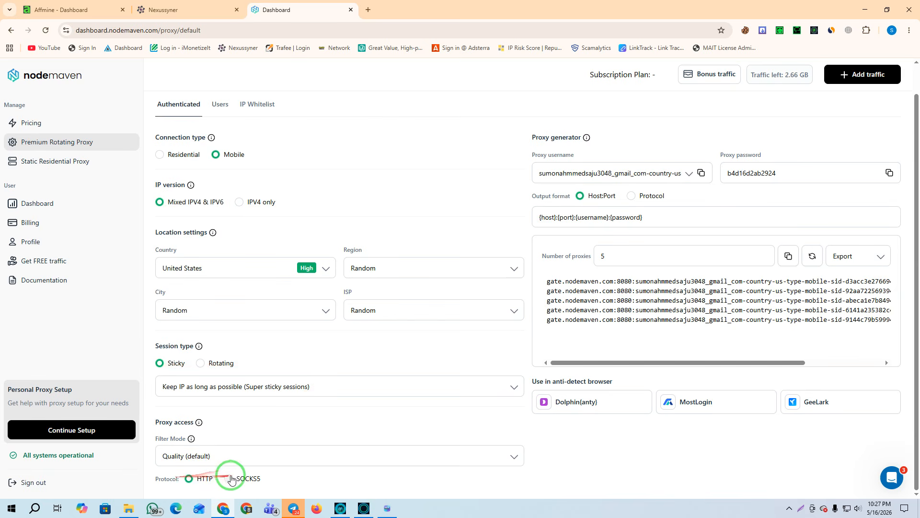
scroll(625, 283, up, 1)
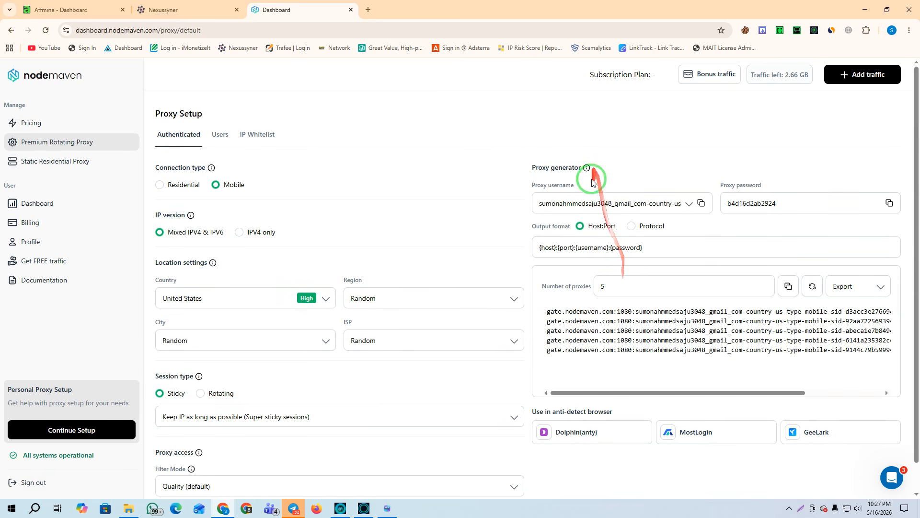
drag(616, 287, 512, 294)
text(10)
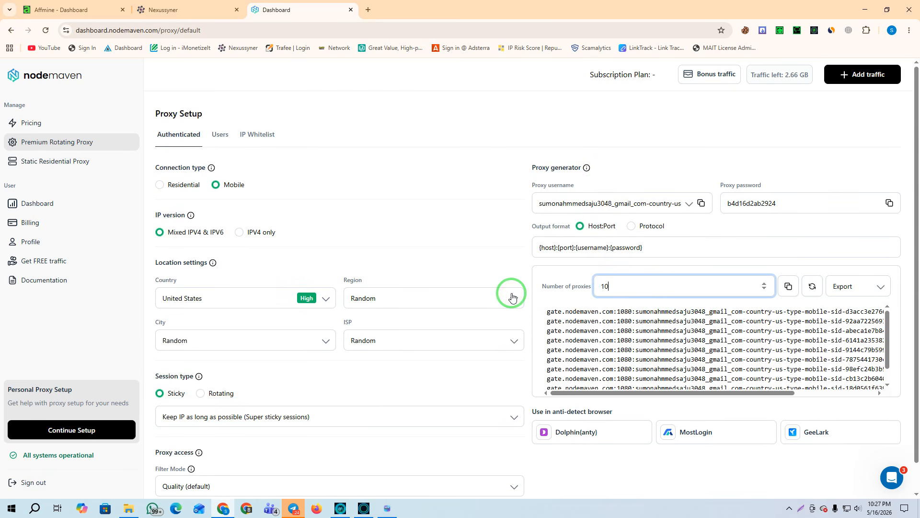
drag(613, 289, 540, 287)
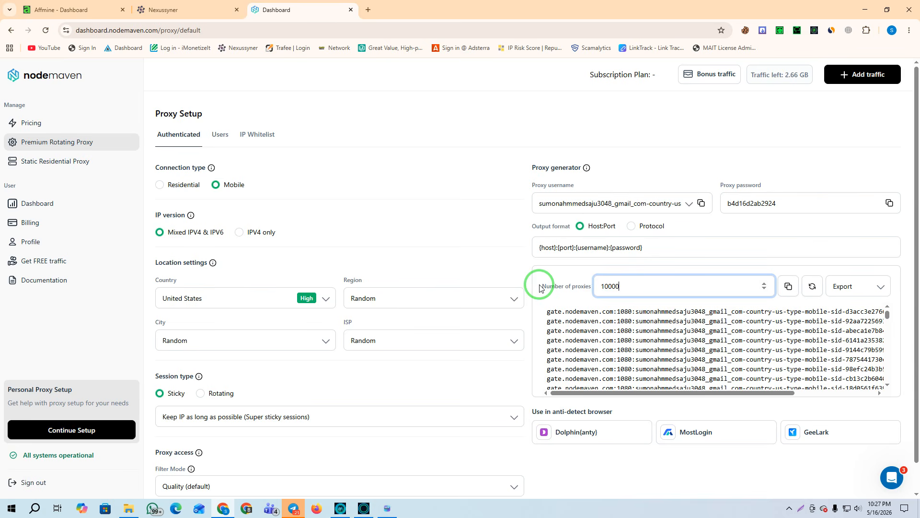
Export the generated proxy list as a file and copy the whole list to the clipboard
click(848, 286)
click(851, 331)
click(789, 286)
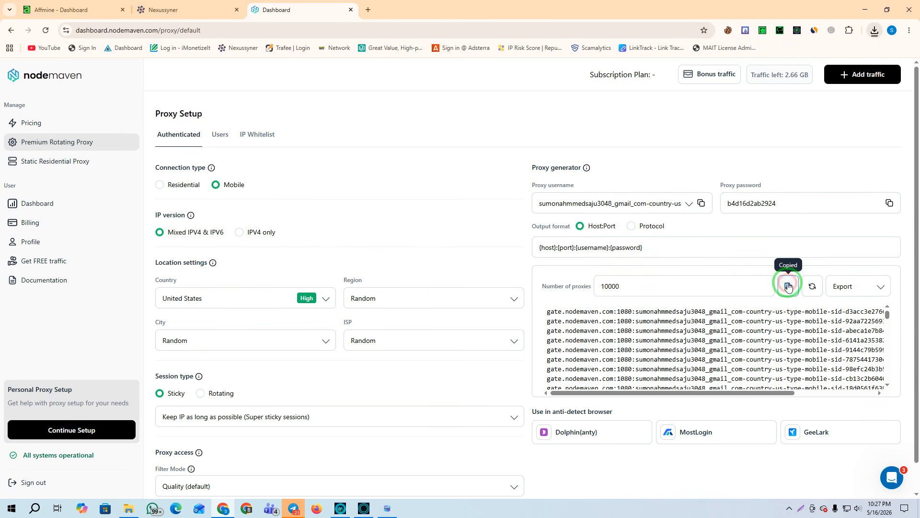
triple_click(671, 311)
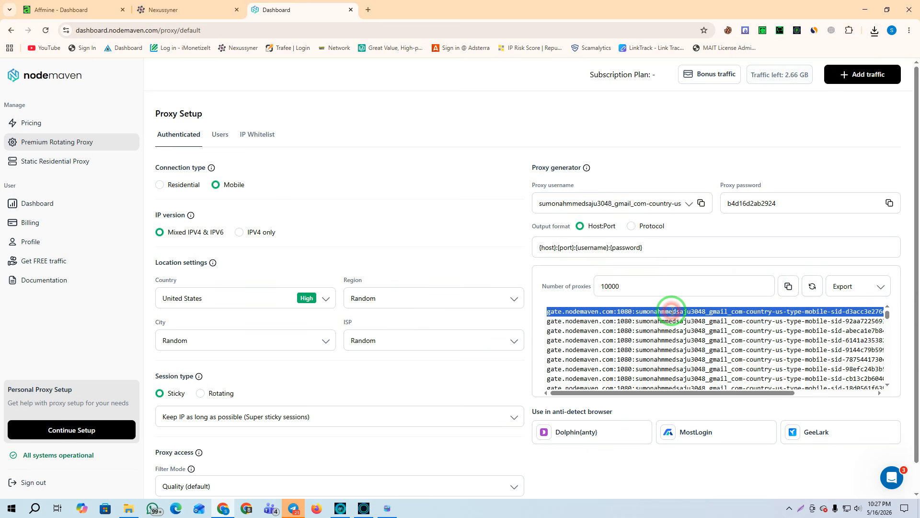
Switch to the Mait Antidetect browser, maximize it, review its license plans and return to the browser profiles list
click(388, 508)
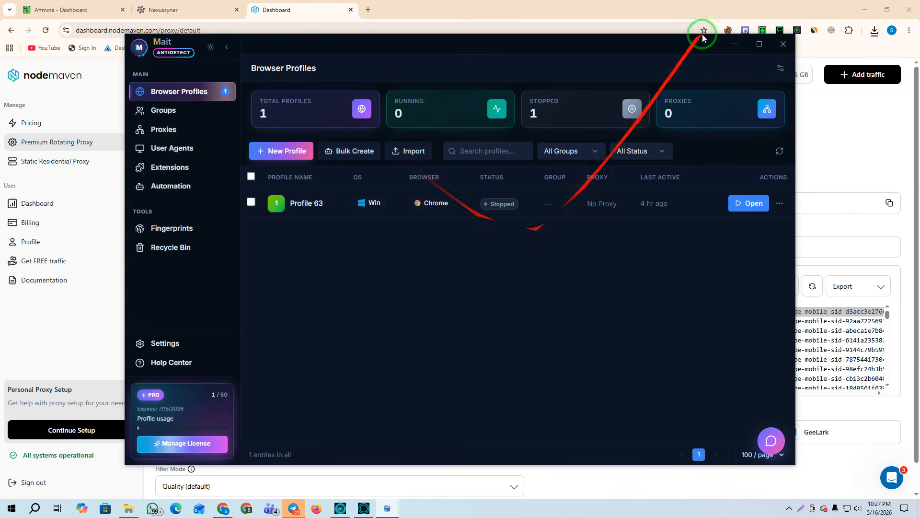
click(759, 44)
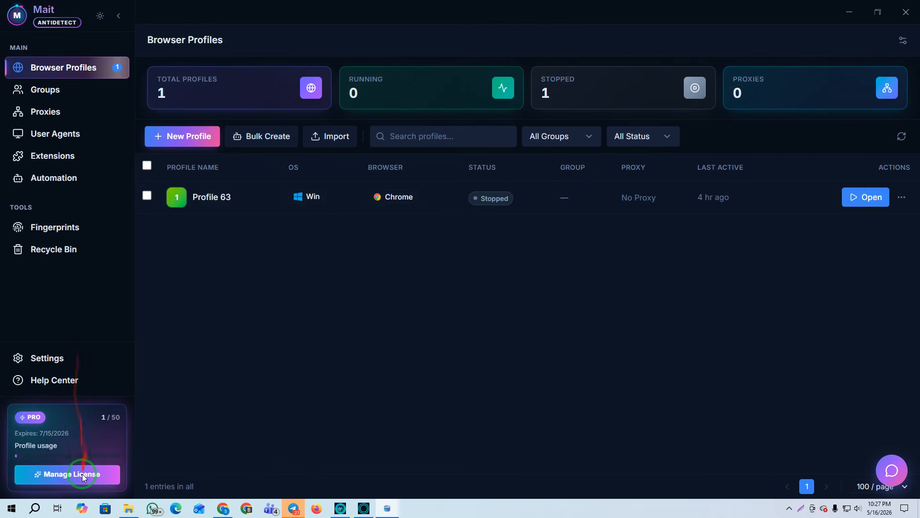
click(63, 472)
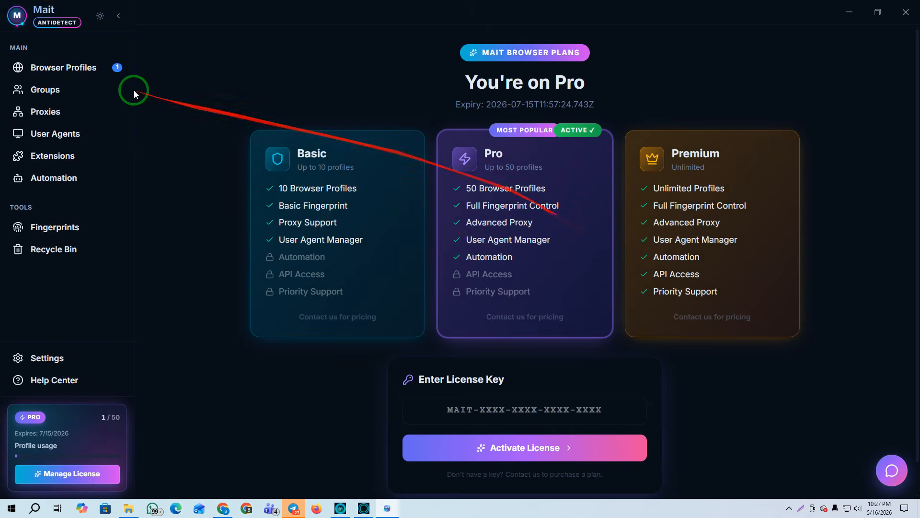
click(67, 66)
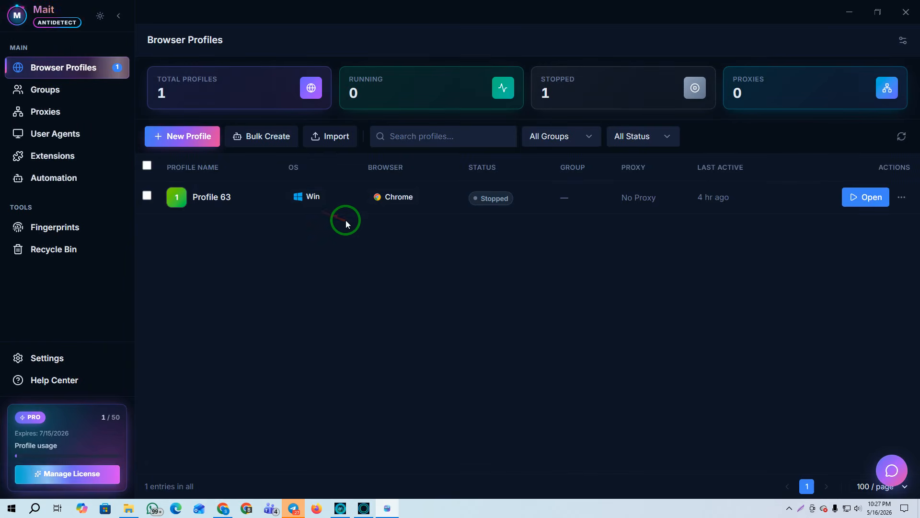
Switch to Telegram and go to the newest posts in the Ma It Tech channel
click(294, 509)
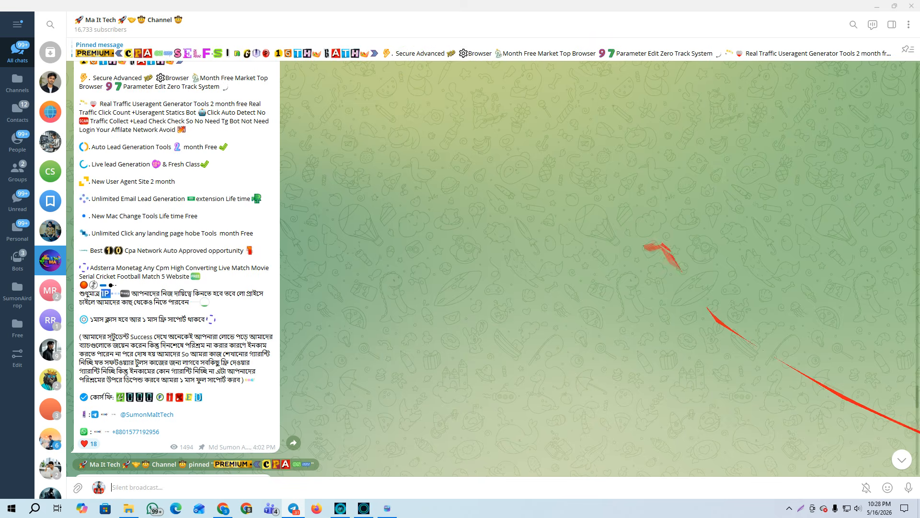
click(902, 459)
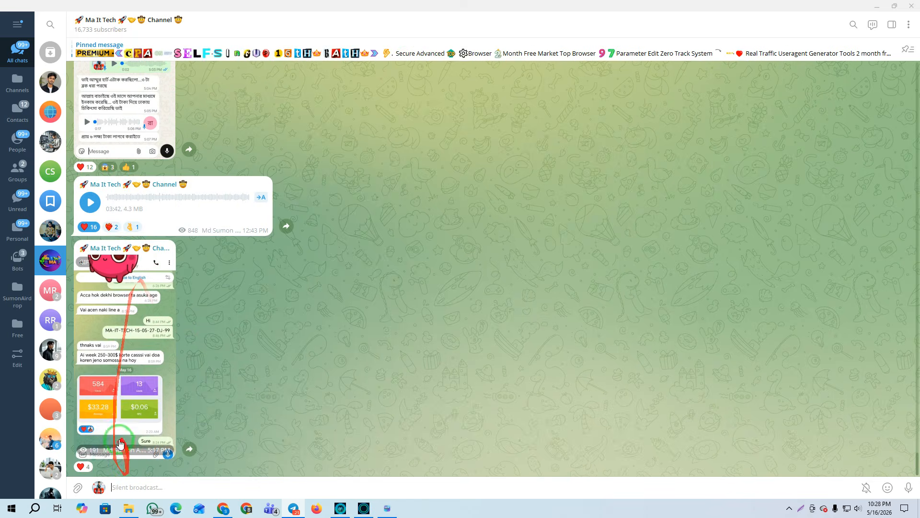
Examine the chat screenshots posted in the Ma It Tech channel and look through its older messages
click(122, 404)
click(222, 282)
scroll(203, 278, up, 10)
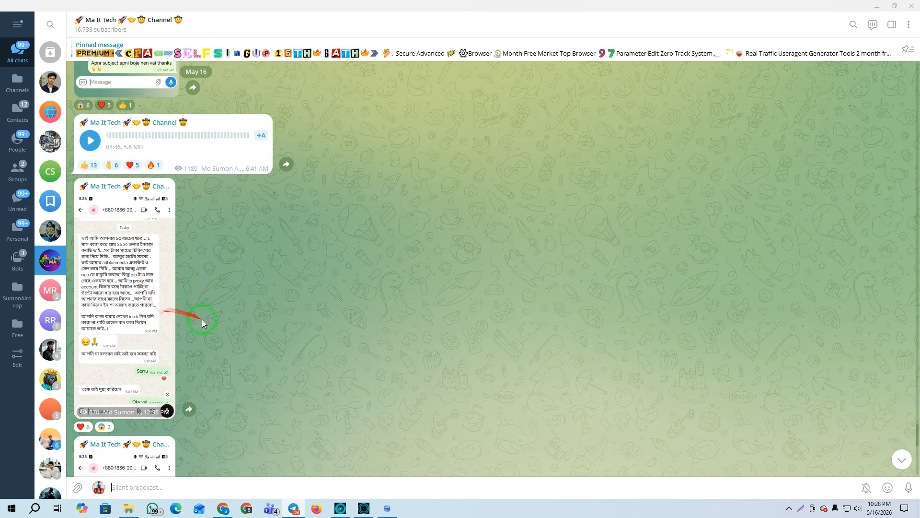
click(173, 316)
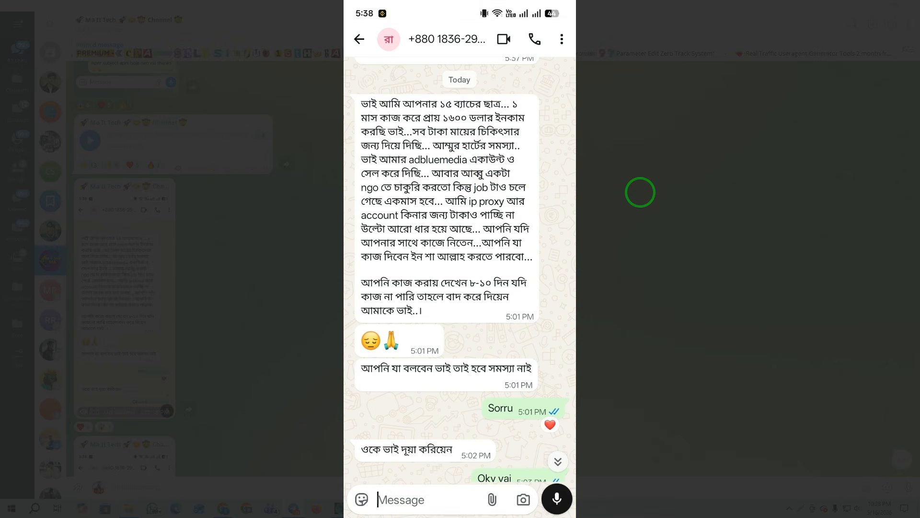
click(640, 193)
scroll(222, 200, up, 5)
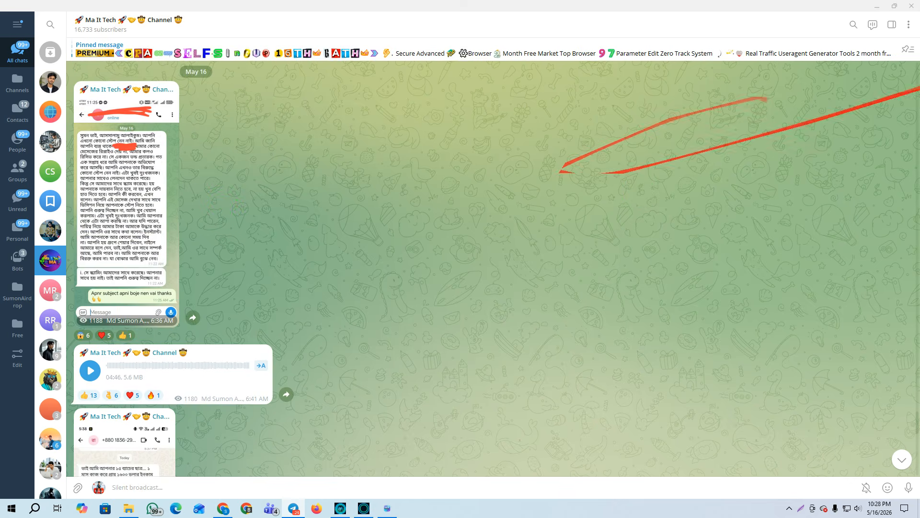
Switch to the Mait Antidetect browser and start a new profile with iOS as its operating system
click(879, 10)
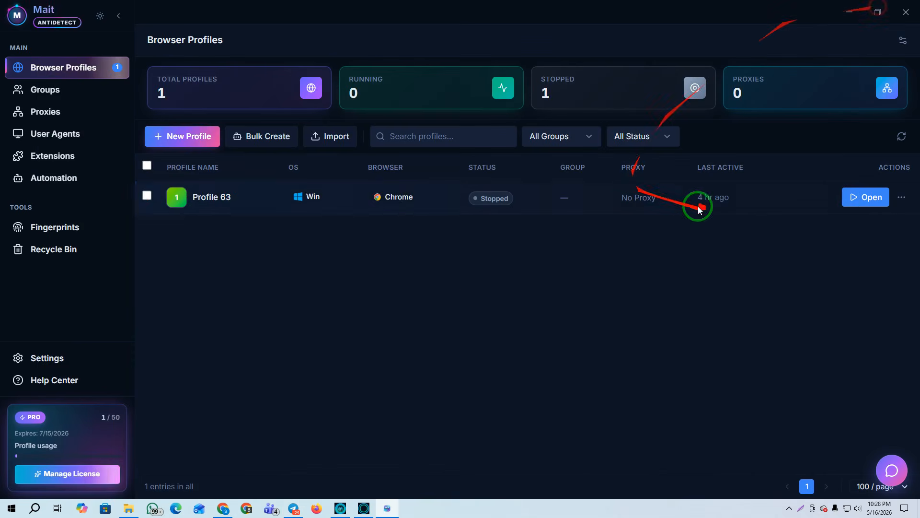
click(174, 135)
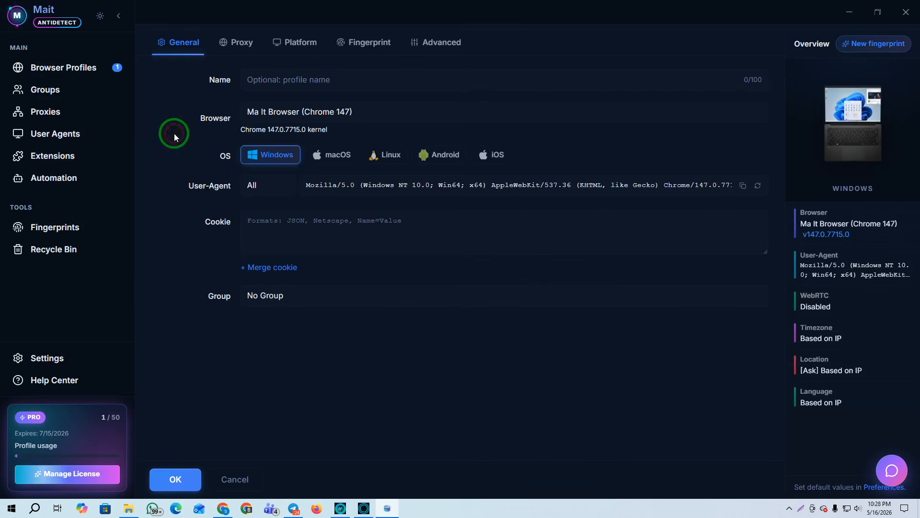
click(484, 155)
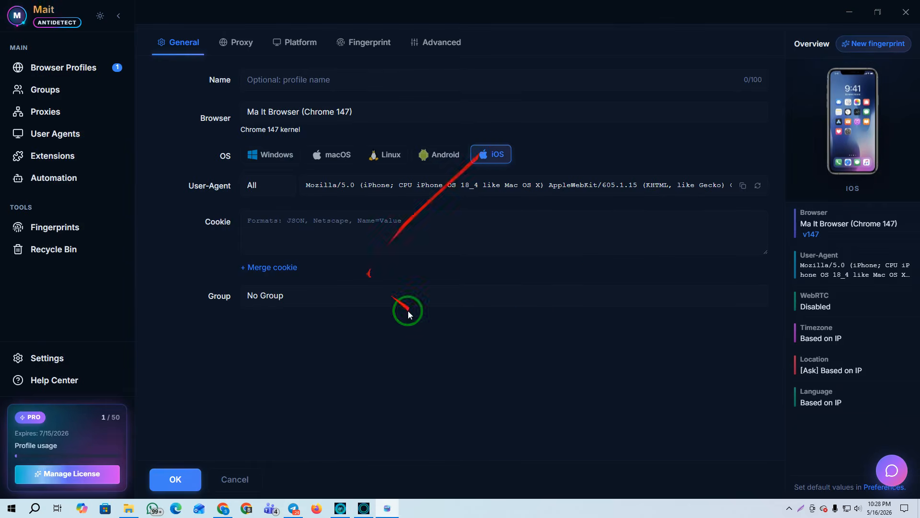
Paste the copied SOCKS5 proxy string with its host, port, username and password into the iOS profile, check the proxy and create the profile
click(234, 36)
click(346, 131)
key(ctrl+v)
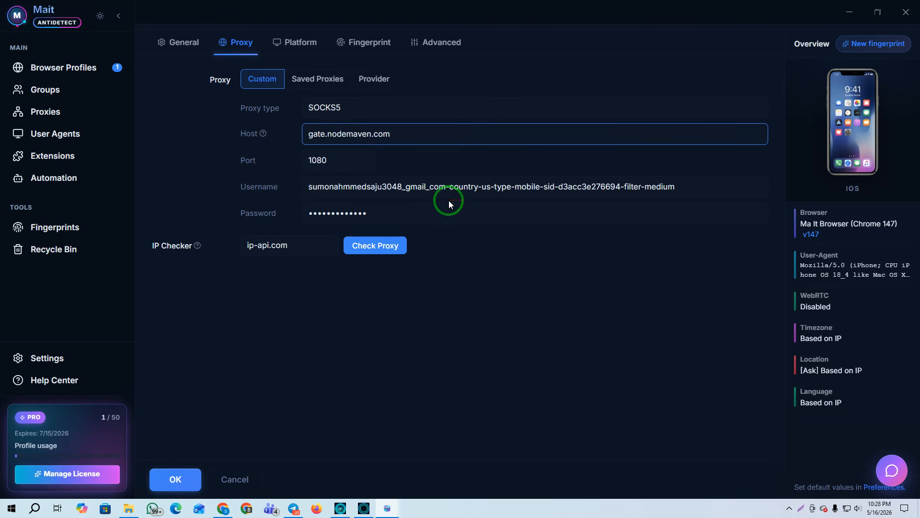
click(372, 249)
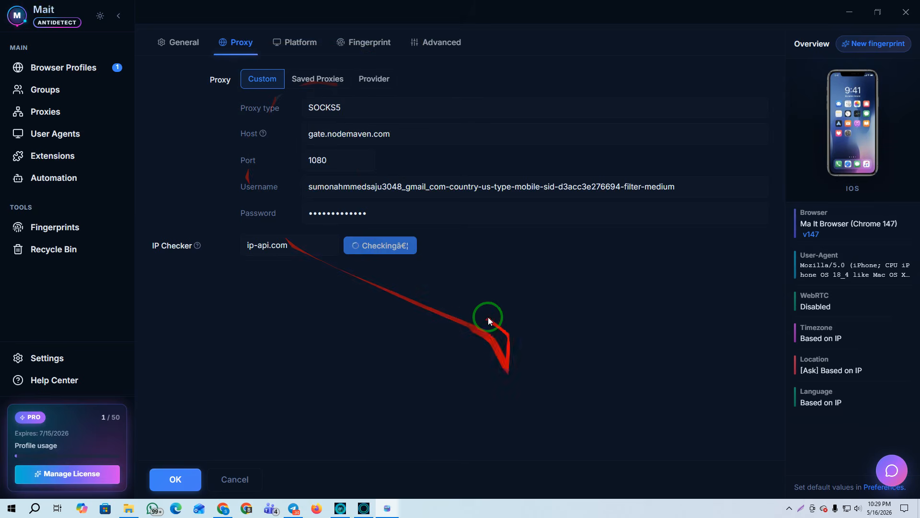
click(175, 479)
Start another new browser profile with Android as its operating system and open its proxy settings
click(181, 136)
click(448, 154)
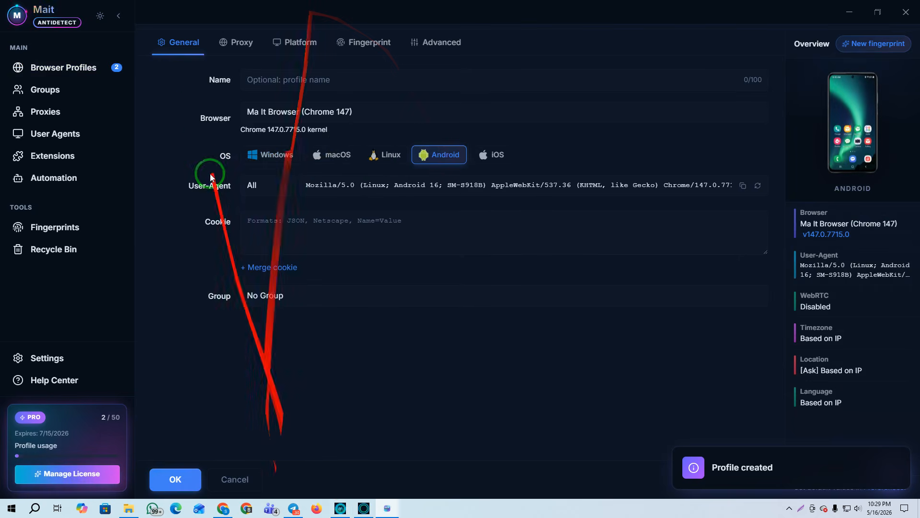
click(233, 40)
Switch to the NodeMaven page in Chrome, copy the second proxy in the generated list and return to Mait Antidetect
click(223, 508)
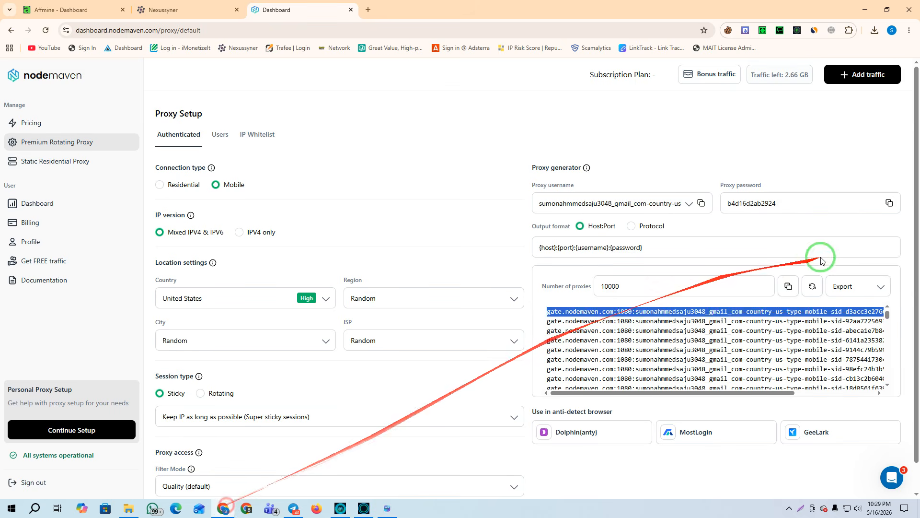
triple_click(685, 324)
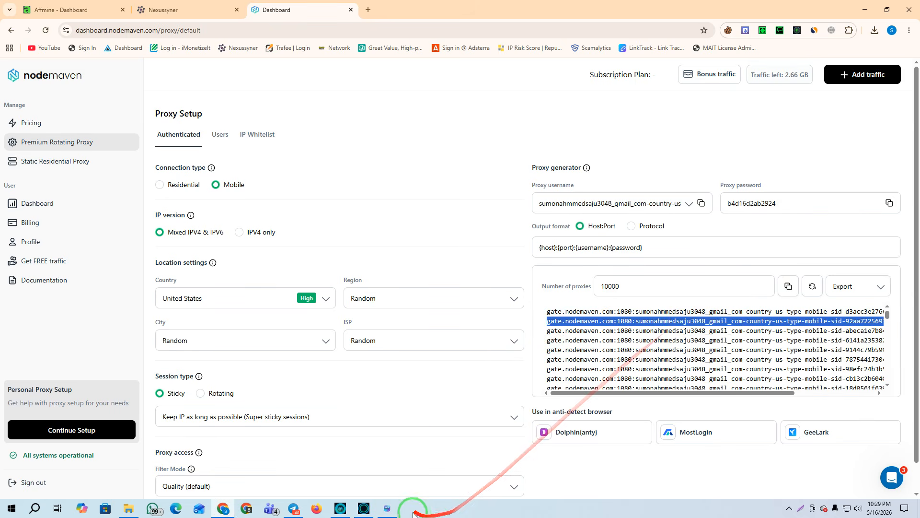
click(387, 508)
Paste the copied proxy's host, port, username and password into the Android profile, check the proxy and create the profile
click(354, 133)
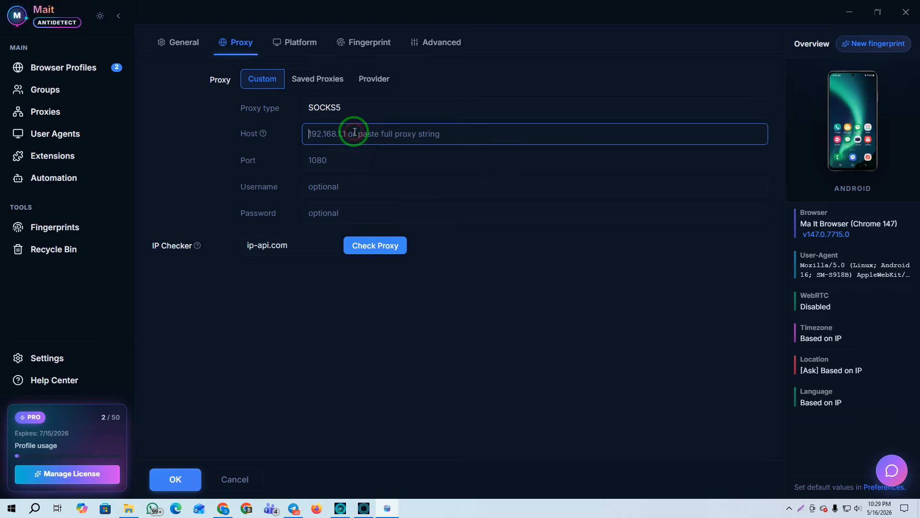
key(ctrl+v)
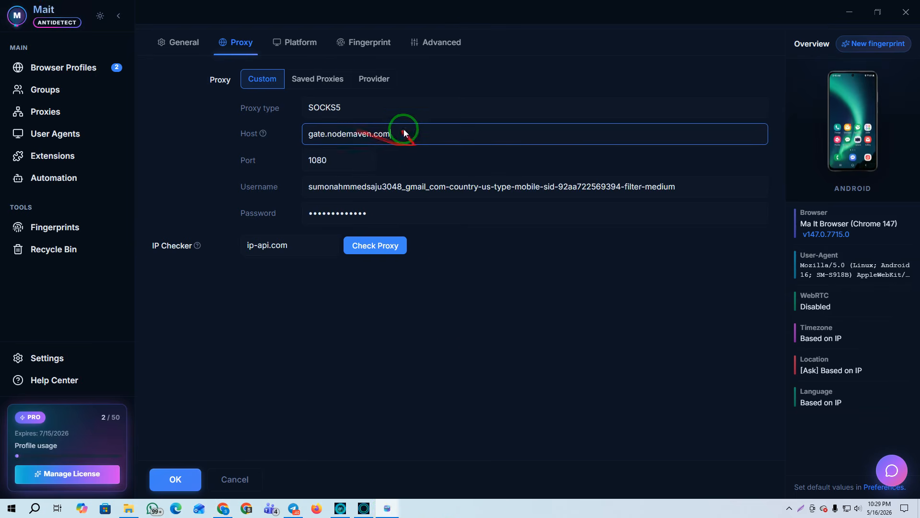
click(375, 246)
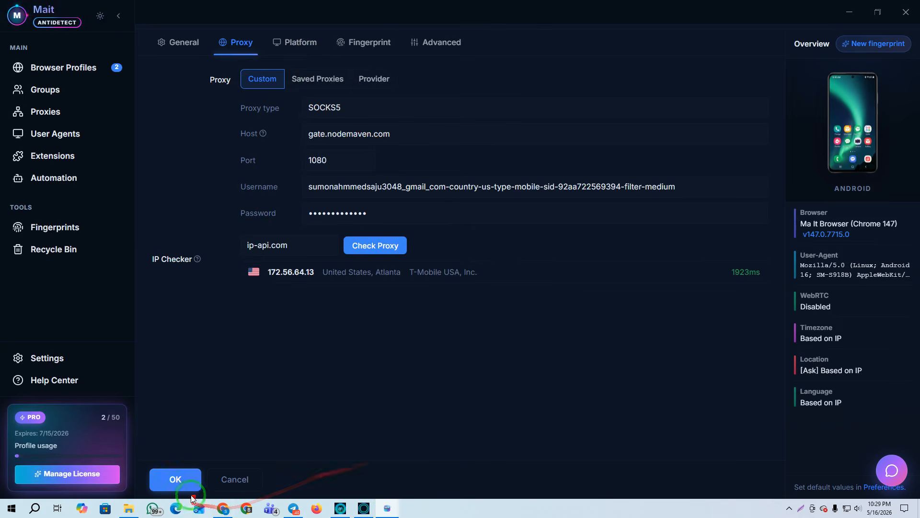
click(175, 479)
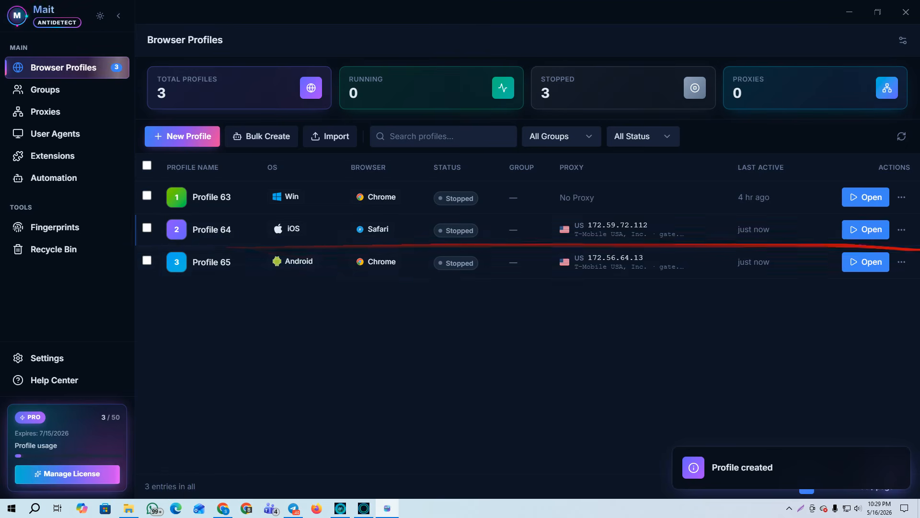
Launch the new iOS and Android profiles and arrange their browser windows side by side
click(865, 264)
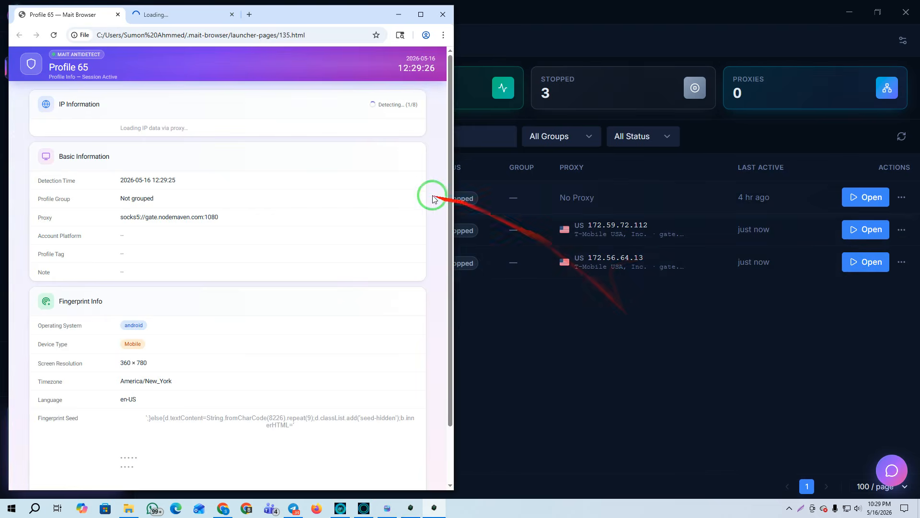
drag(328, 14, 762, 15)
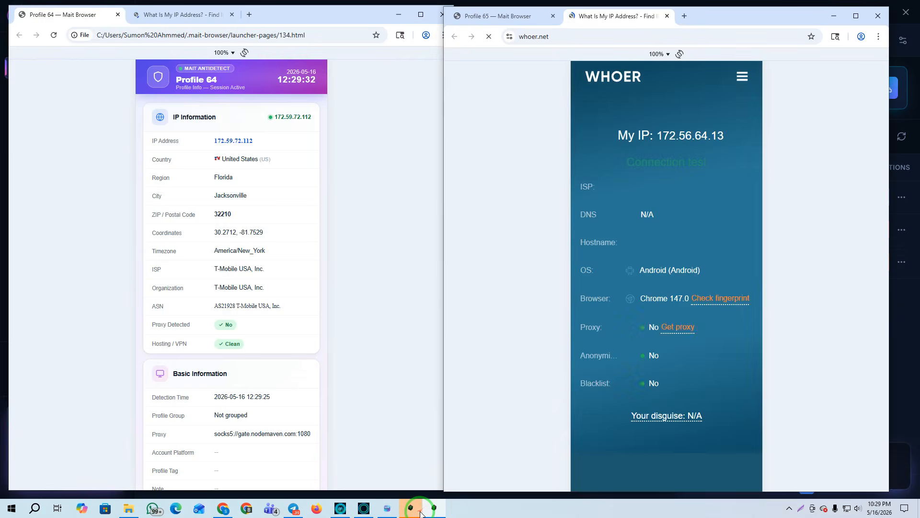
mouse_move(421, 514)
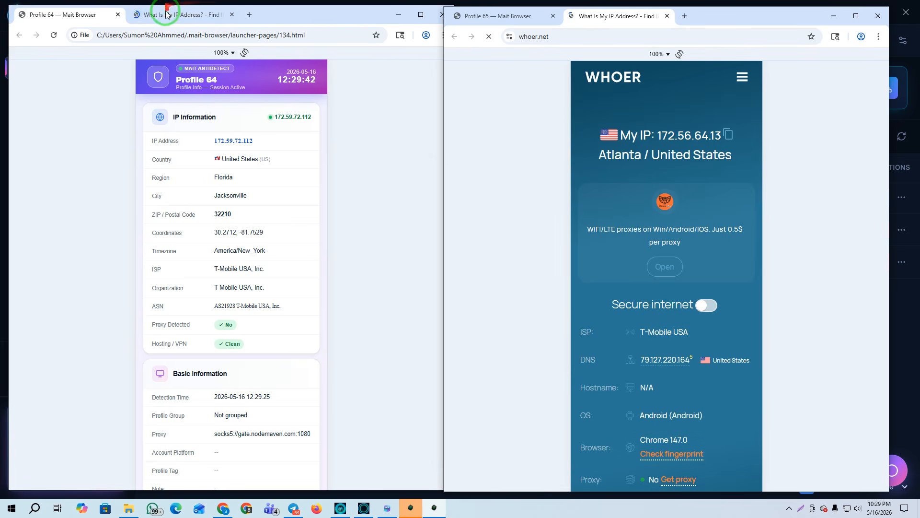
View the browser's About page in the Profile 64 window and close it again
click(441, 27)
click(443, 35)
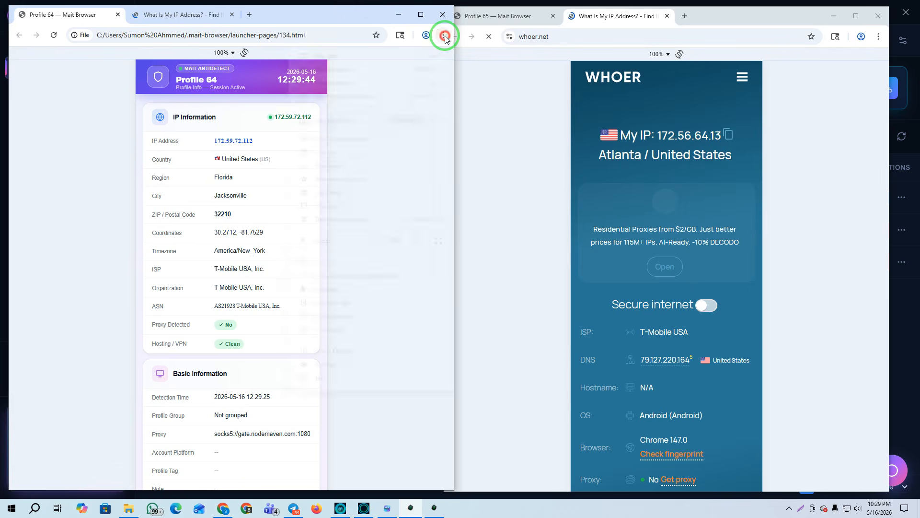
click(335, 351)
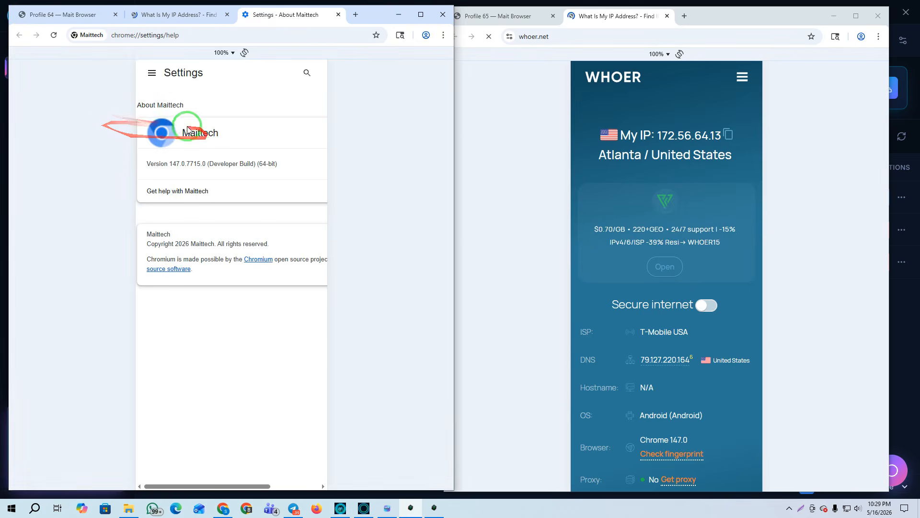
click(339, 14)
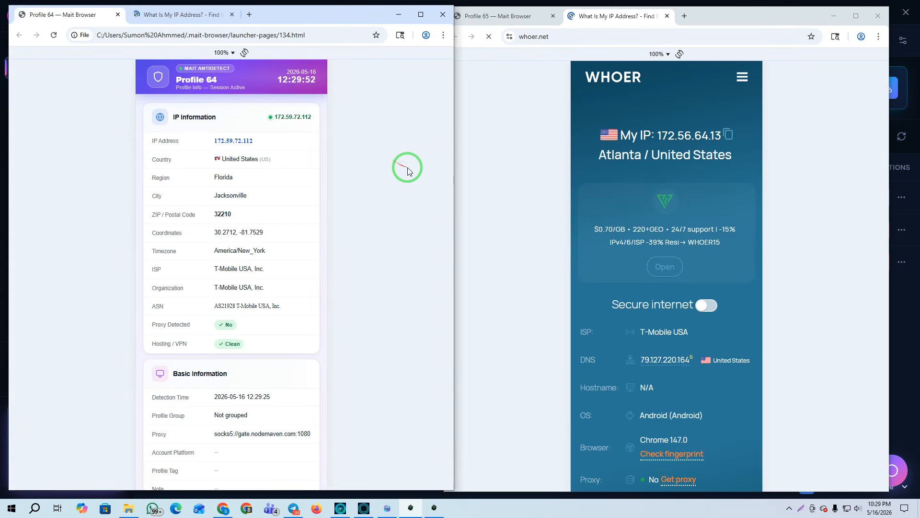
Switch to Chrome, view the earnings since last invoice on the Affmine payments page and minimize Chrome
click(222, 509)
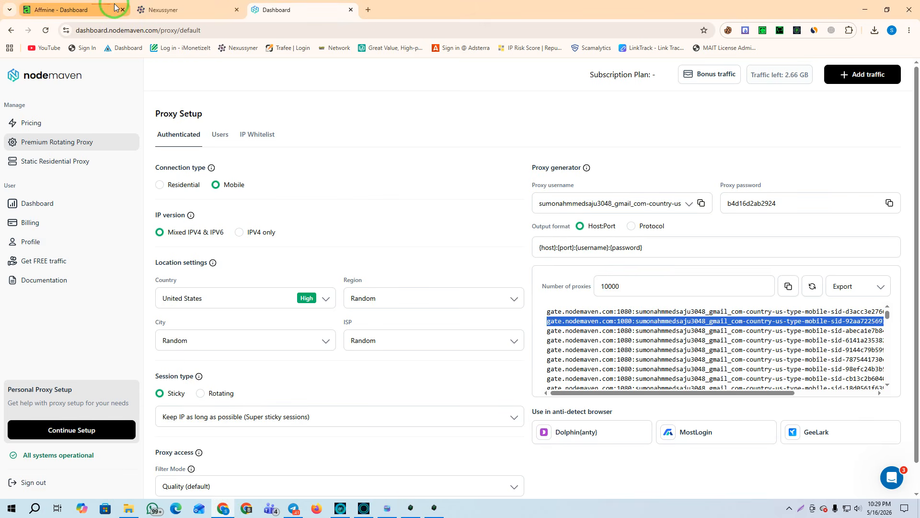
click(89, 5)
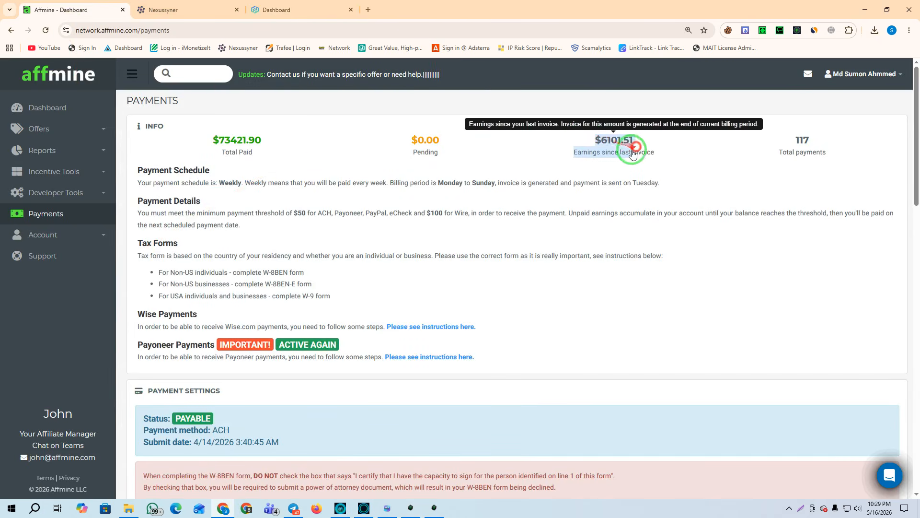
click(865, 10)
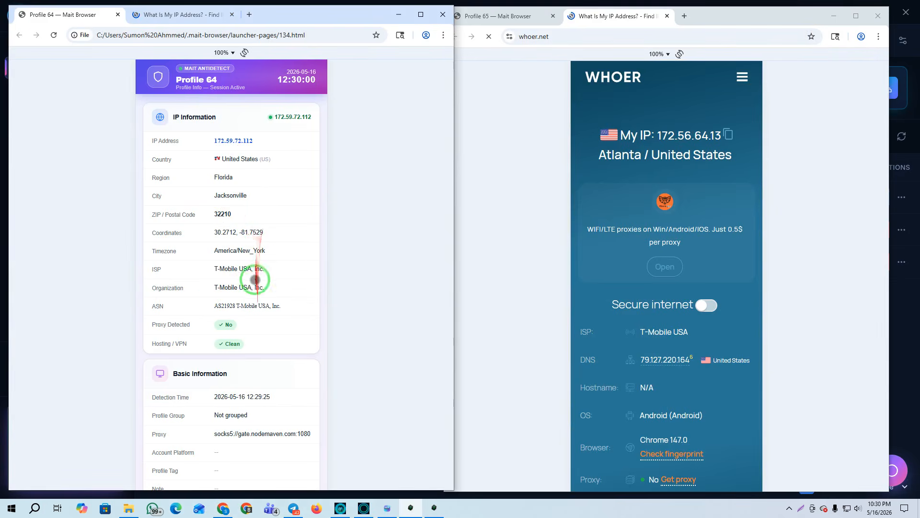
Bring the Profile 64 browser to the front and copy its IP address from the whoer.net page
click(181, 2)
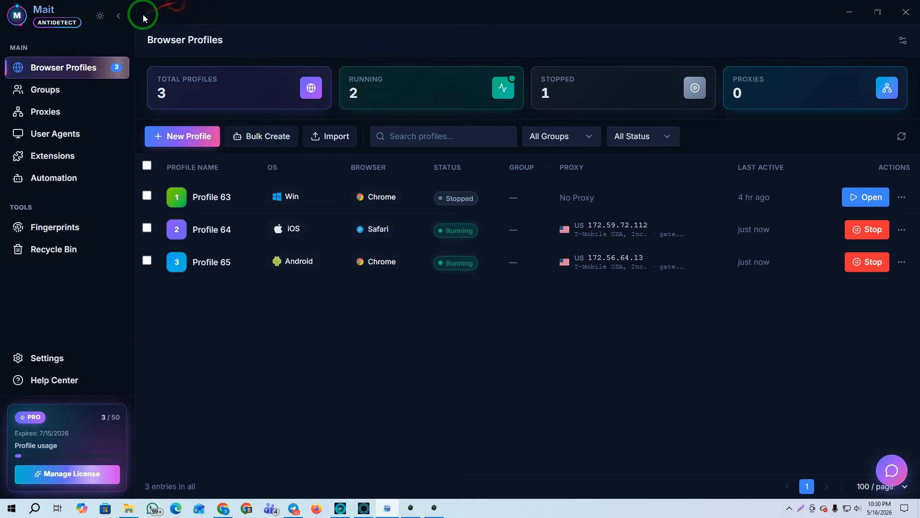
click(406, 510)
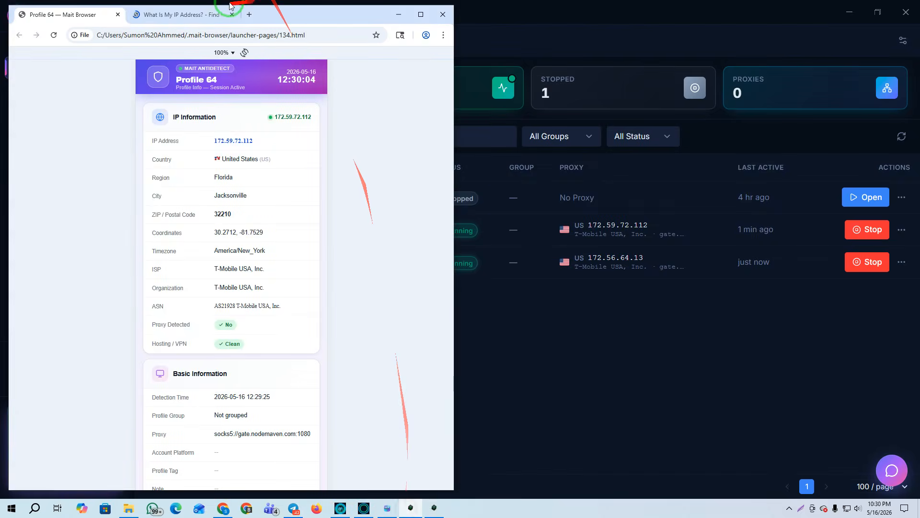
click(174, 13)
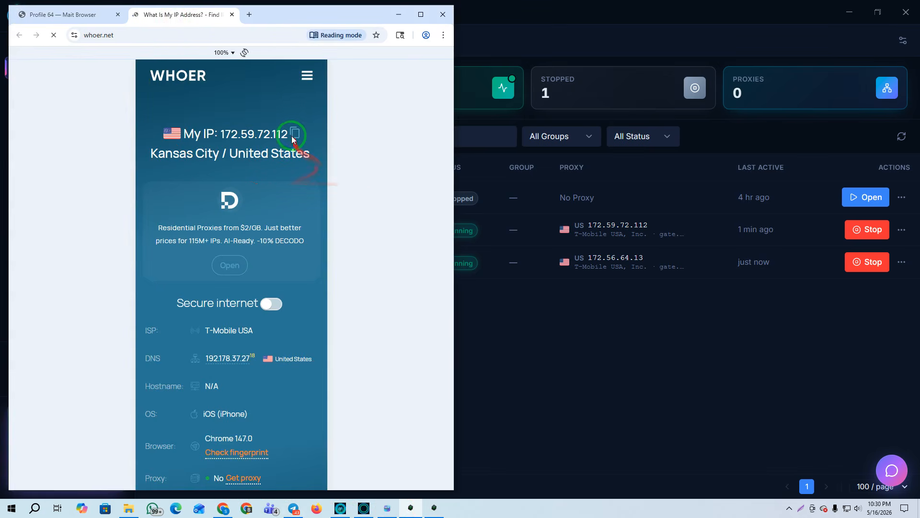
Switch to Chrome and open Scamalytics and the Fraudlogix IP Risk Score page in two new tabs
click(224, 509)
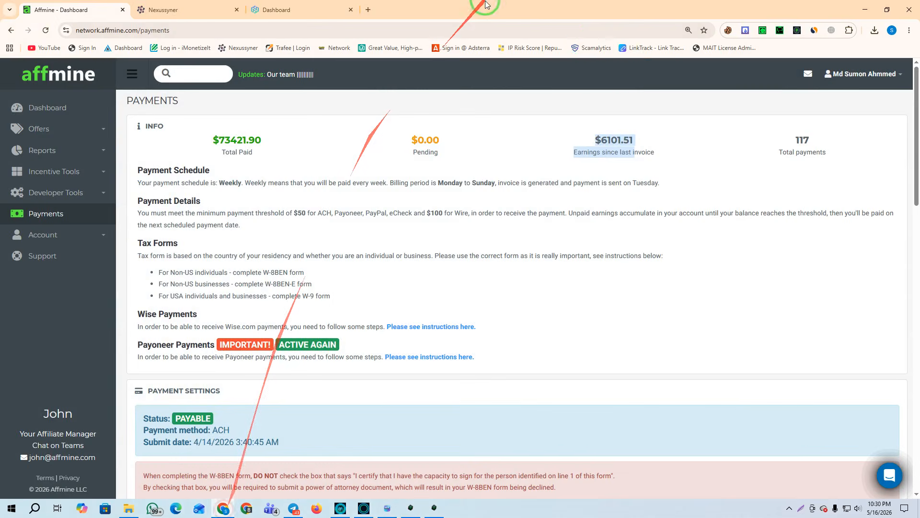
click(372, 8)
click(597, 48)
click(482, 9)
click(527, 48)
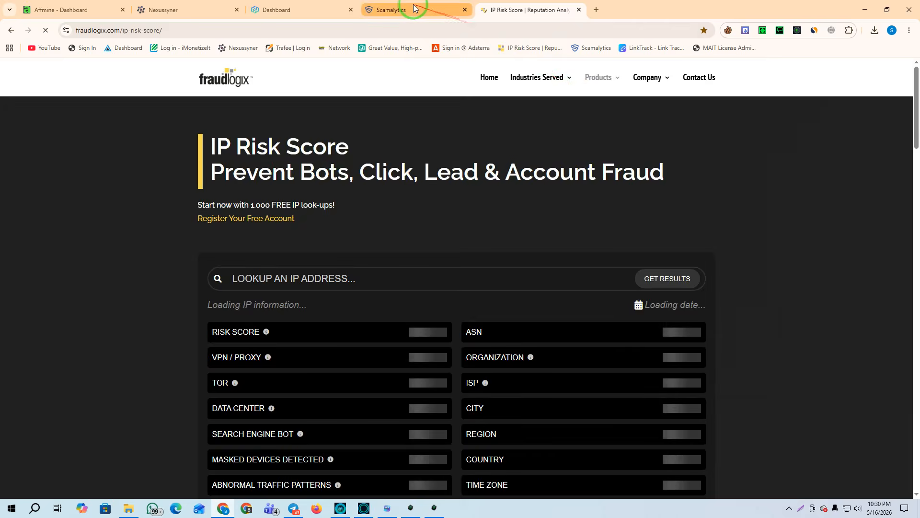
Look up the fraud risk of IP address 172.59.72.112 on Scamalytics
click(414, 9)
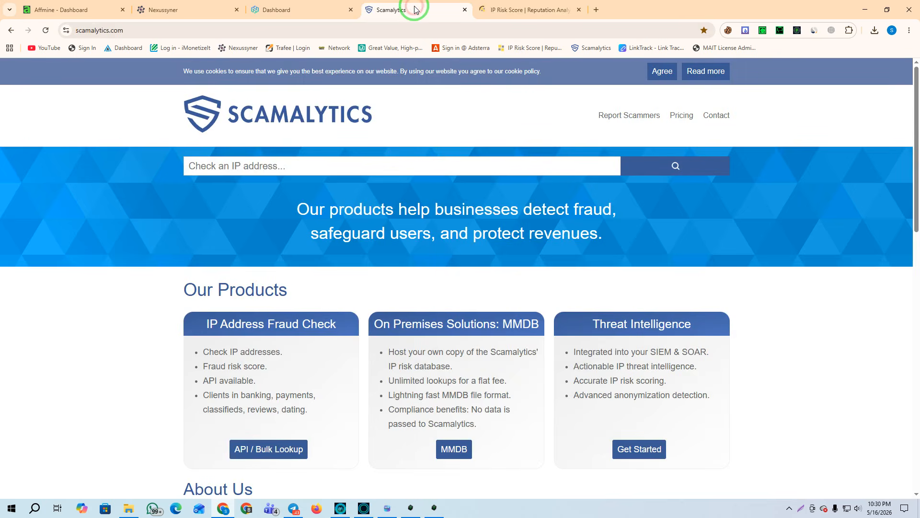
click(307, 170)
text(172.59.72.112)
click(679, 167)
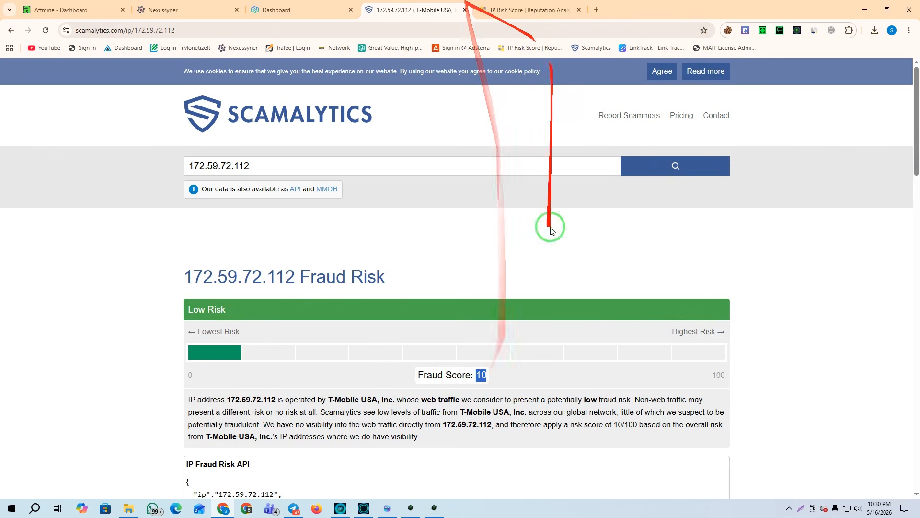
Copy the IP address from the whoer.net page in the Profile 65 browser and return to Chrome
click(435, 508)
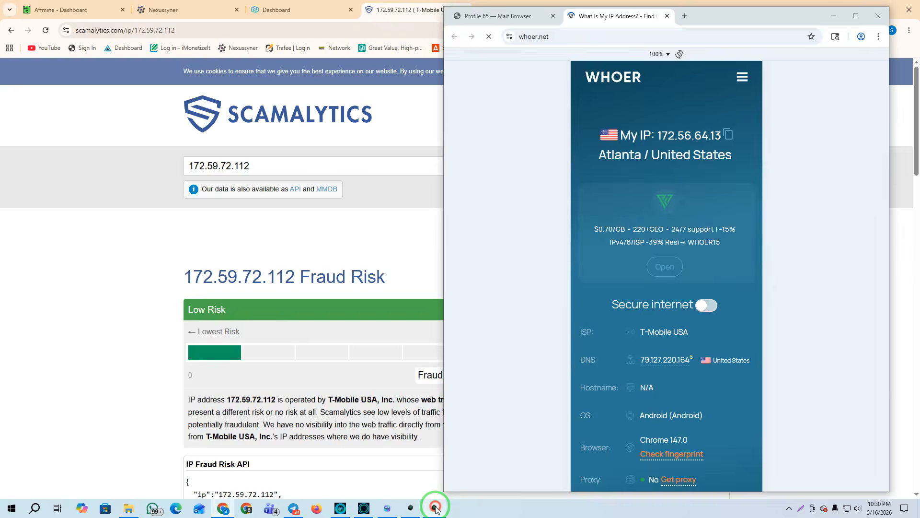
click(728, 135)
click(120, 121)
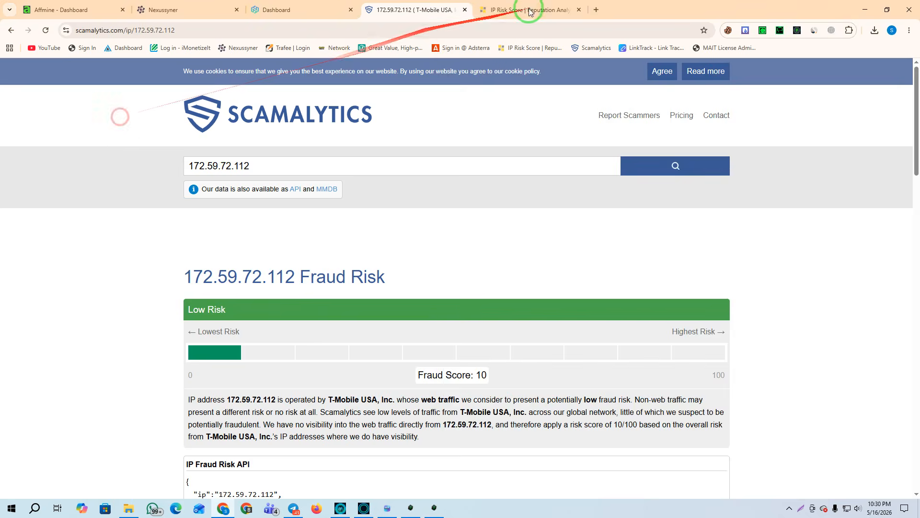
Look up the fraud risk of IP address 172.56.64.13 on Scamalytics
click(527, 9)
click(410, 10)
drag(309, 166, 2, 184)
click(655, 165)
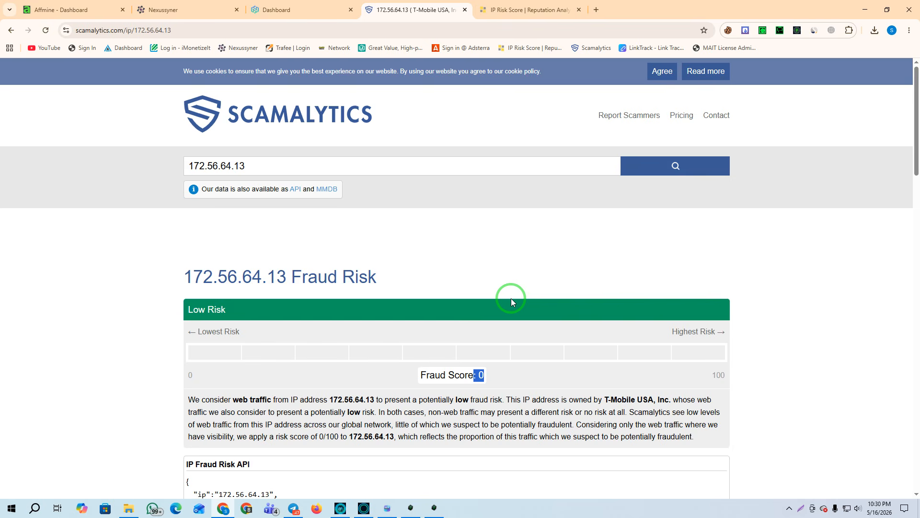
click(470, 250)
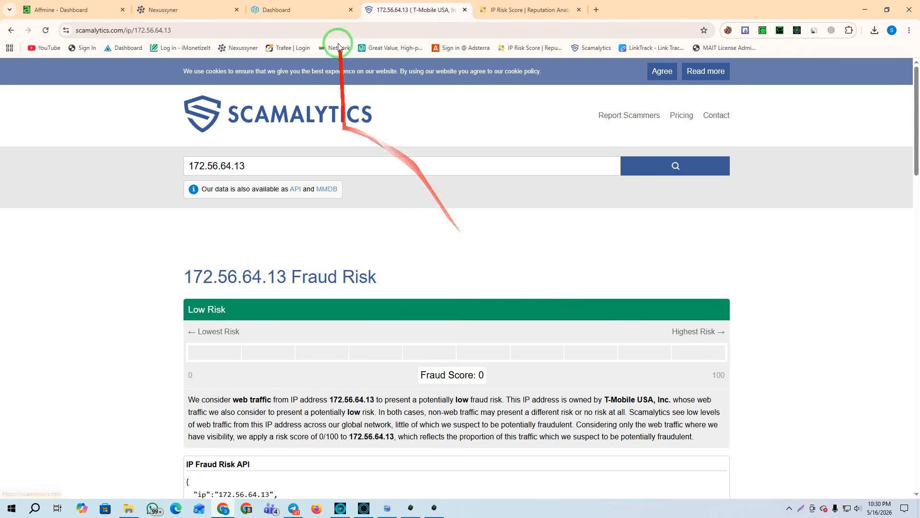
click(302, 10)
click(424, 7)
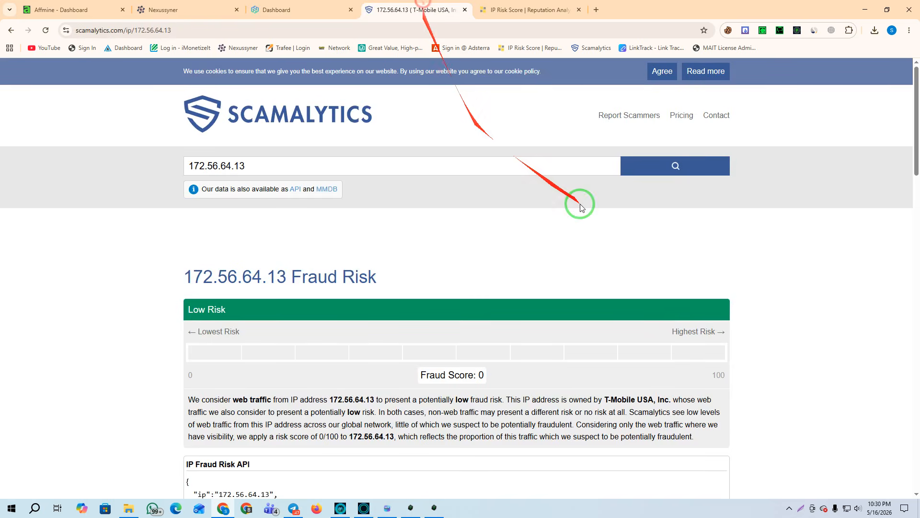
click(527, 8)
scroll(386, 294, down, 2)
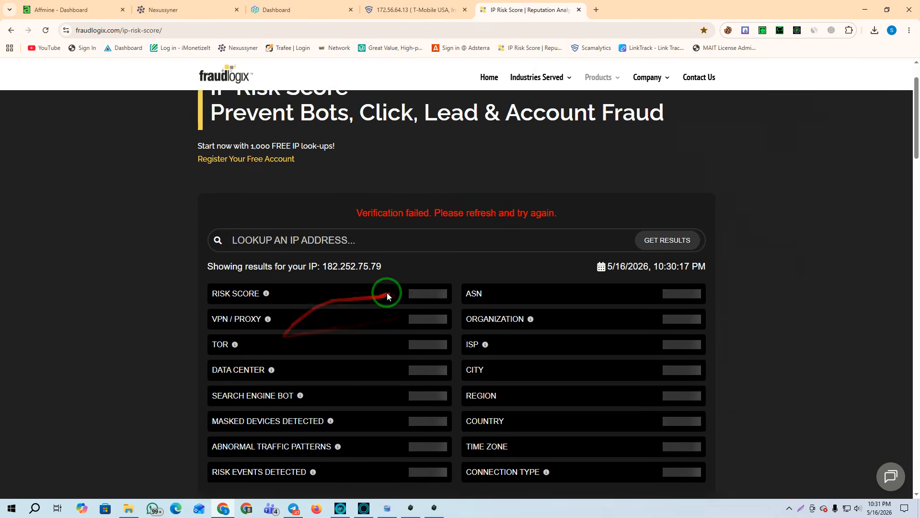
click(270, 192)
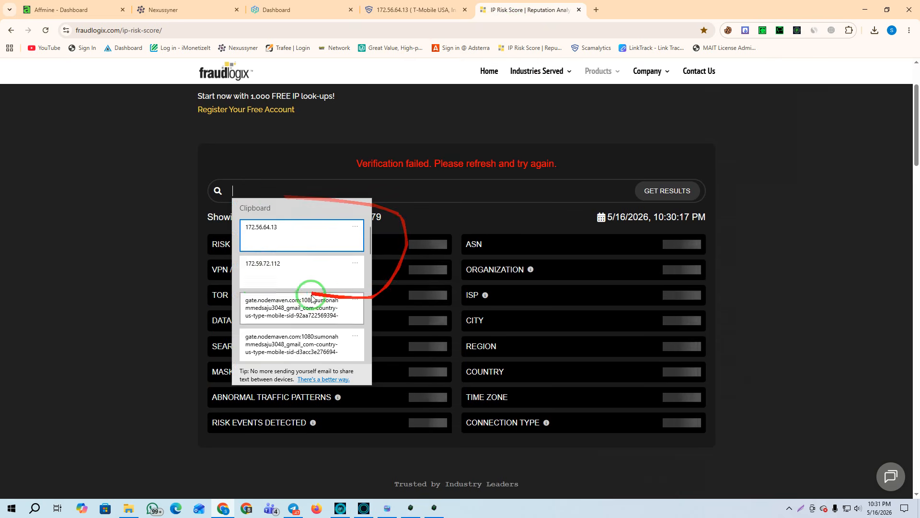
click(273, 263)
click(666, 192)
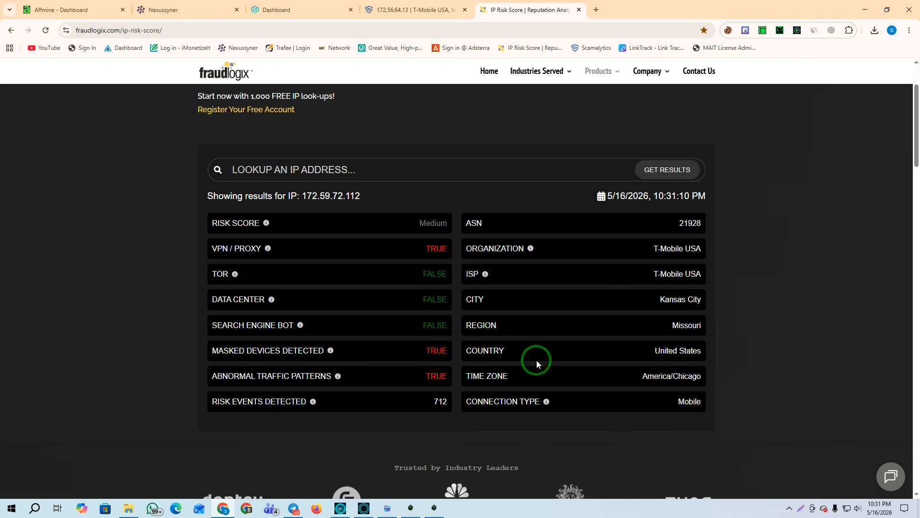
drag(421, 222, 467, 223)
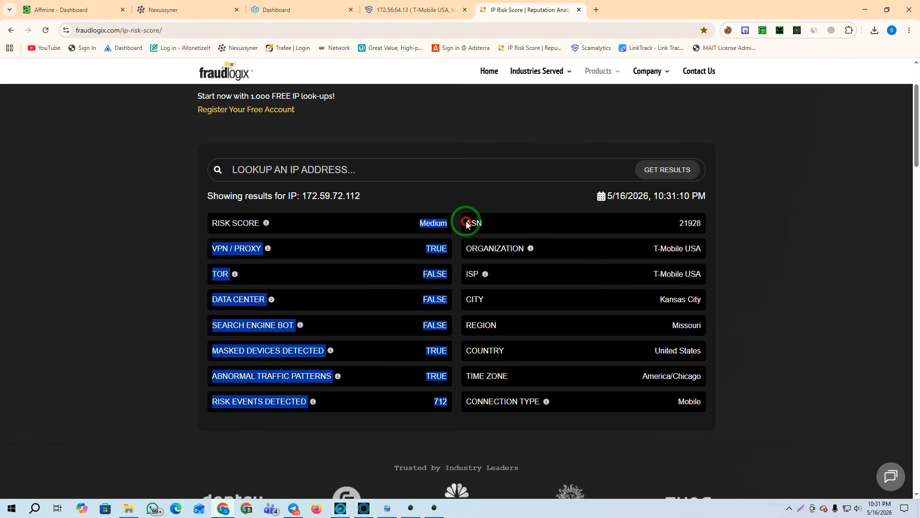
Look up IP address 172.56.64.13 on Fraudlogix, highlight its risk score, and return to the Scamalytics result
click(315, 178)
click(310, 169)
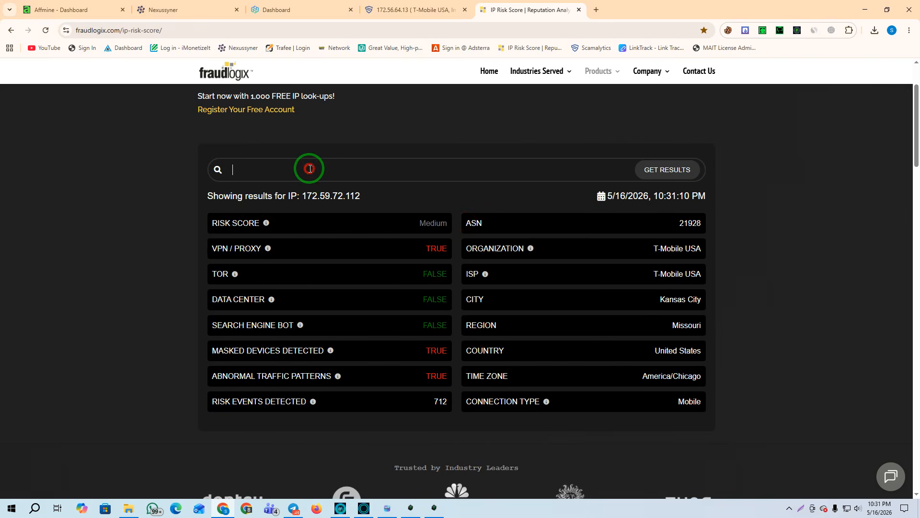
click(302, 204)
click(661, 168)
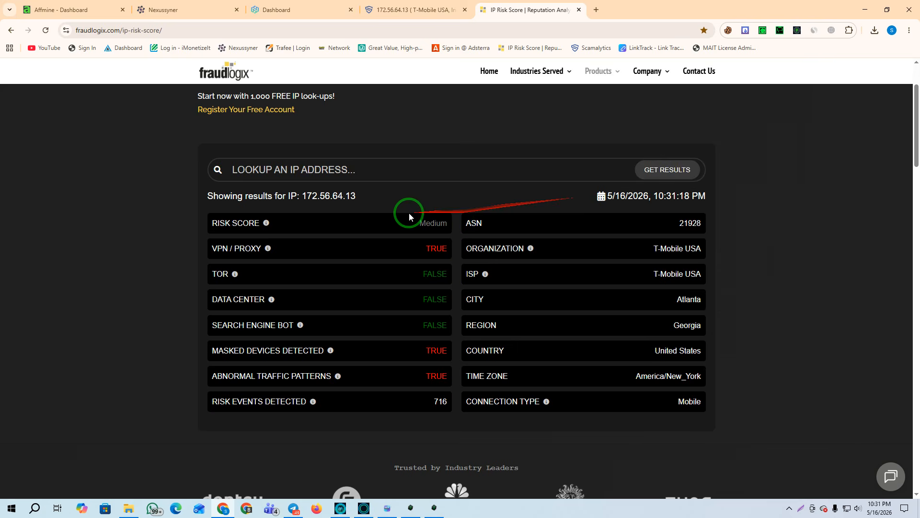
drag(413, 225, 452, 220)
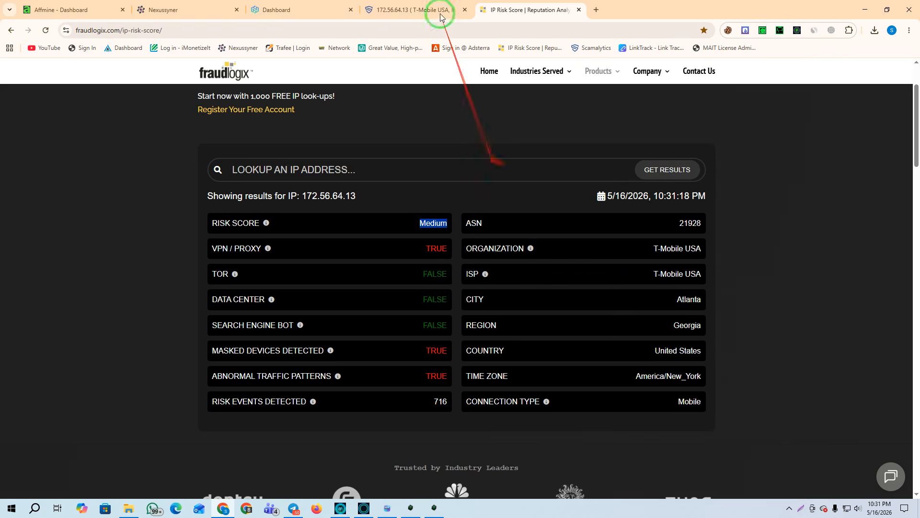
click(419, 4)
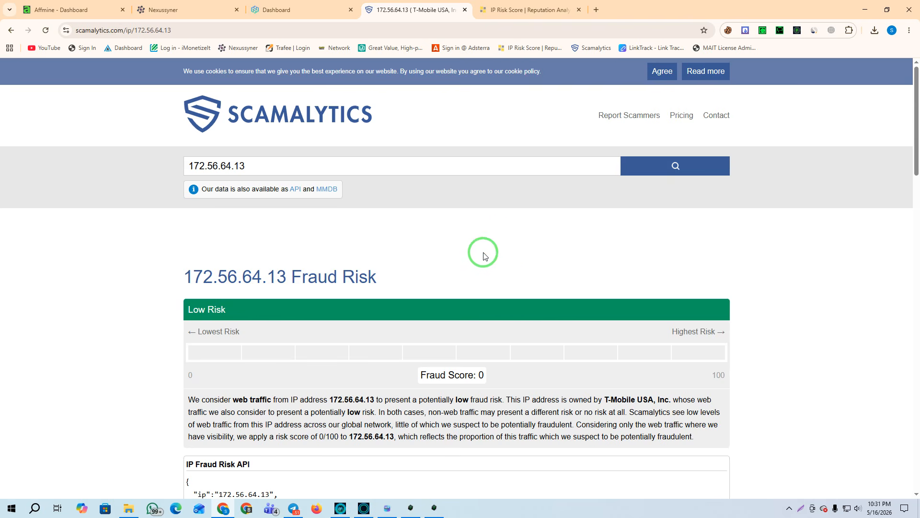
Switch to the Profile 64 browser, close the advertisement and examine the connection details on its whoer.net page
click(434, 508)
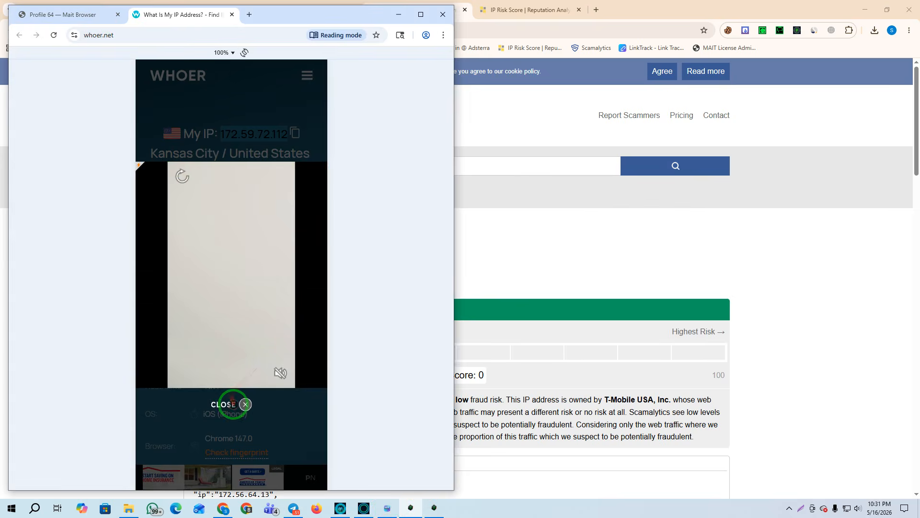
click(223, 404)
drag(250, 433, 230, 173)
drag(241, 302, 233, 416)
drag(209, 353, 207, 231)
drag(222, 387, 216, 95)
drag(230, 257, 225, 87)
Bring up the Profile 65 browser beside Profile 64 and examine the whoer.net details in both profiles
click(434, 507)
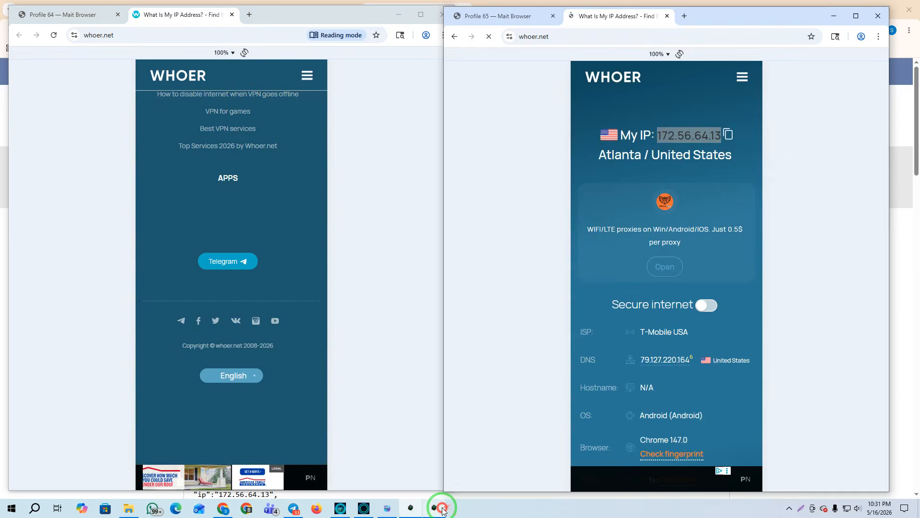
drag(631, 374, 634, 189)
drag(667, 287, 637, 121)
drag(657, 254, 638, 143)
drag(650, 274, 637, 146)
drag(672, 220, 676, 428)
drag(248, 190, 235, 463)
drag(207, 286, 200, 467)
drag(664, 197, 678, 503)
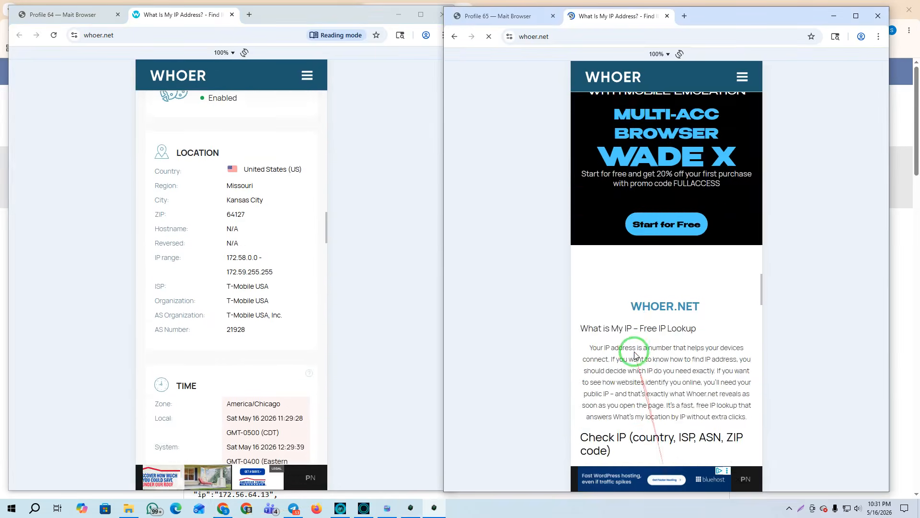
drag(634, 355, 635, 373)
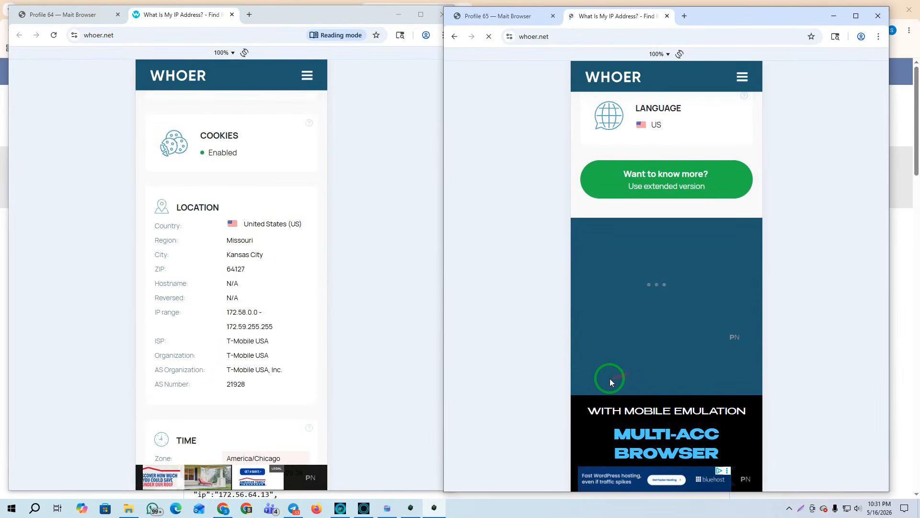